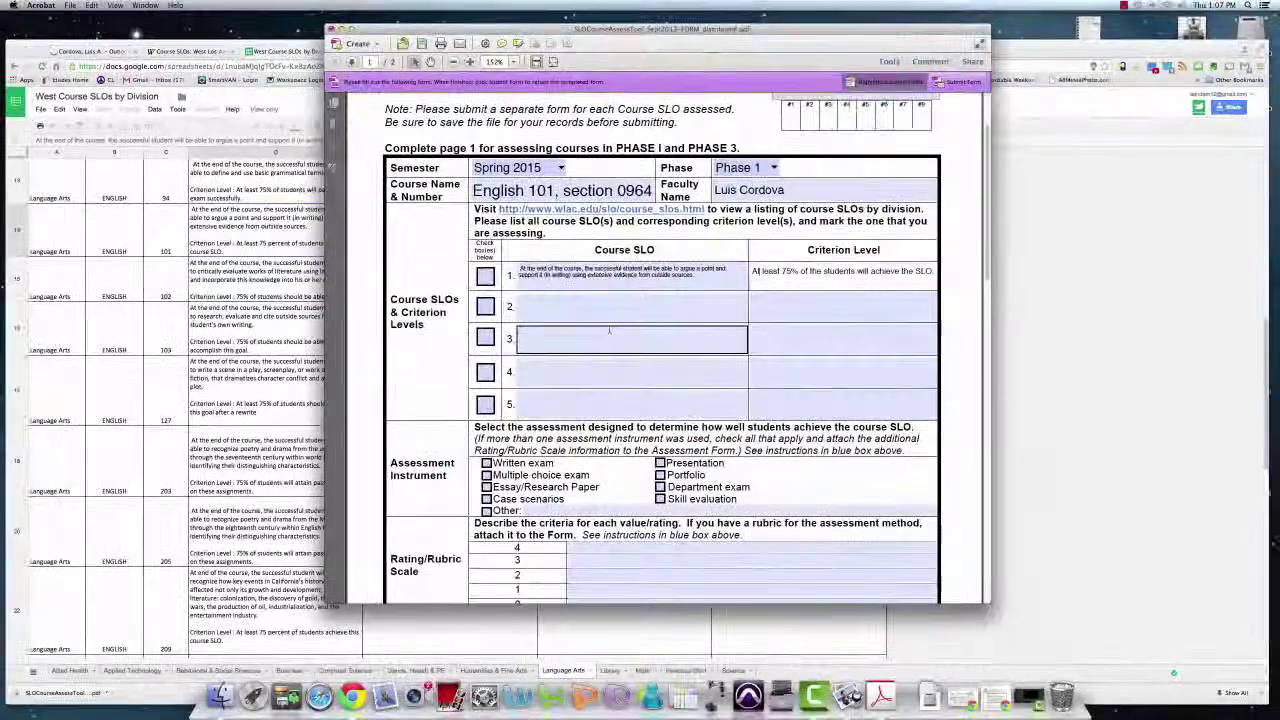
Mark Essay/Research Paper as the assessment instrument on page 1 of the form.
scroll(600, 327, "up", 2)
scroll(606, 346, "down", 5)
scroll(614, 350, "down", 5)
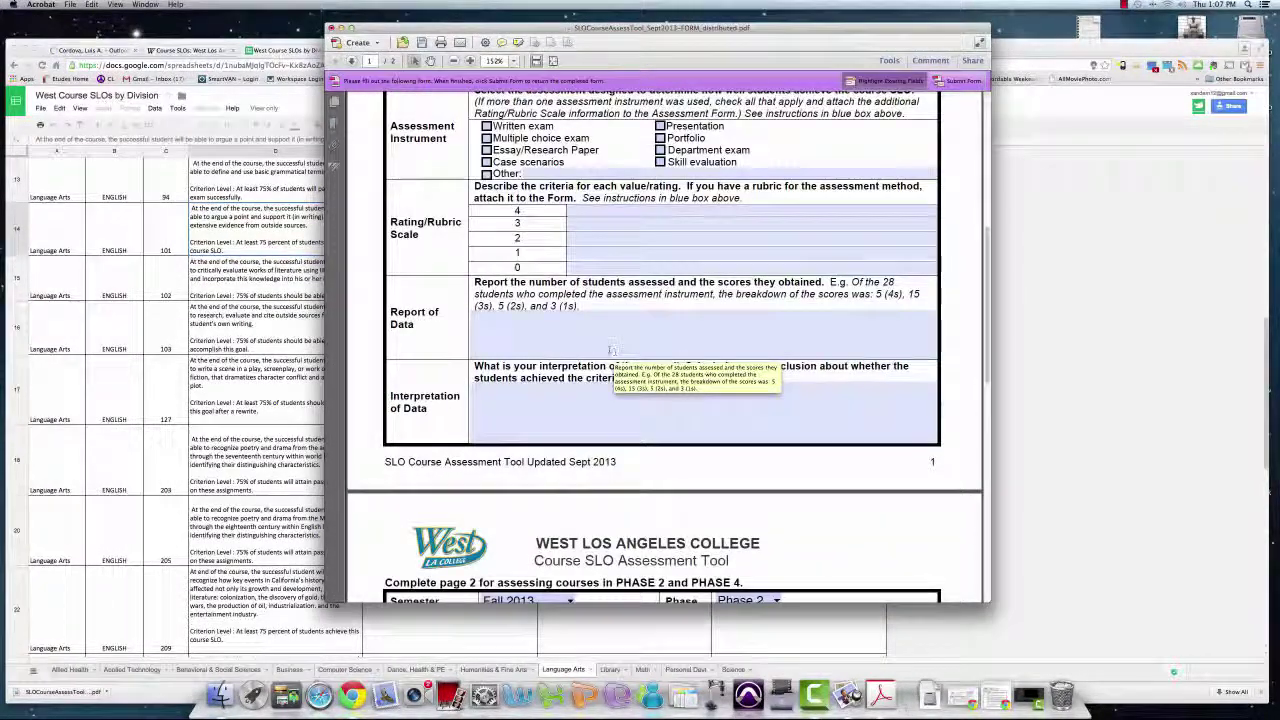
scroll(614, 350, "down", 2)
scroll(616, 343, "up", 3)
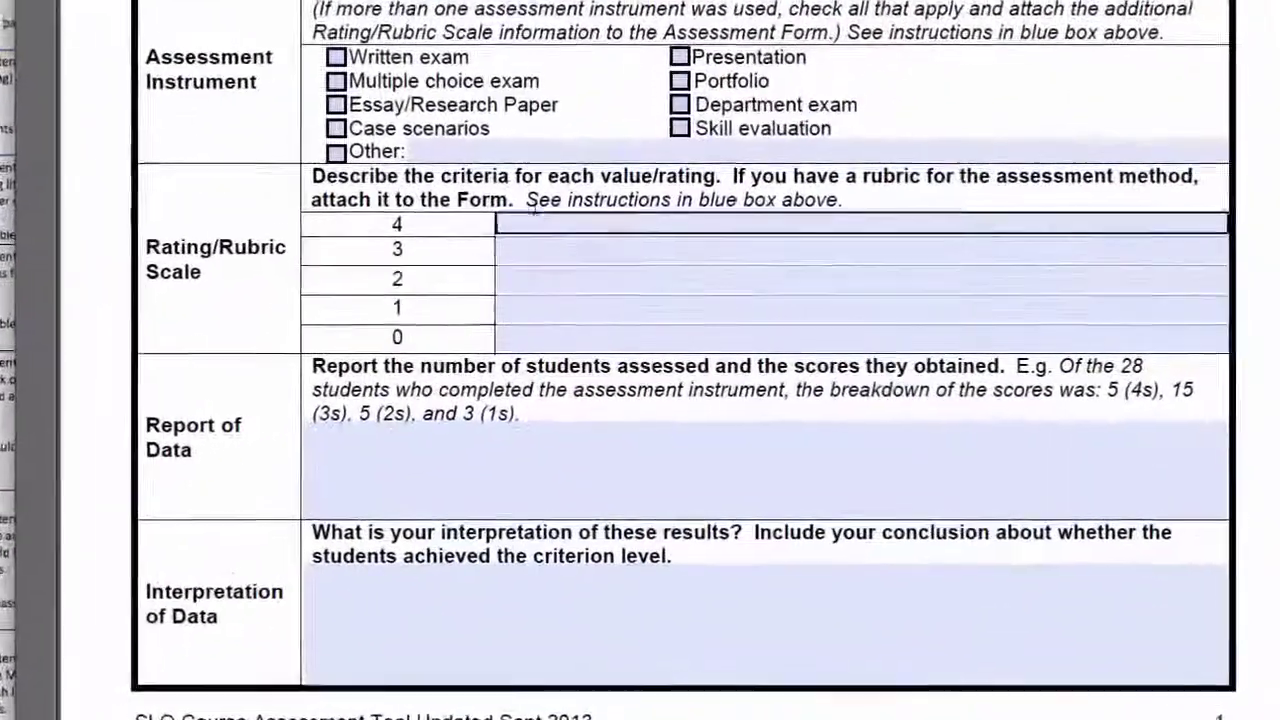
left_click(333, 55)
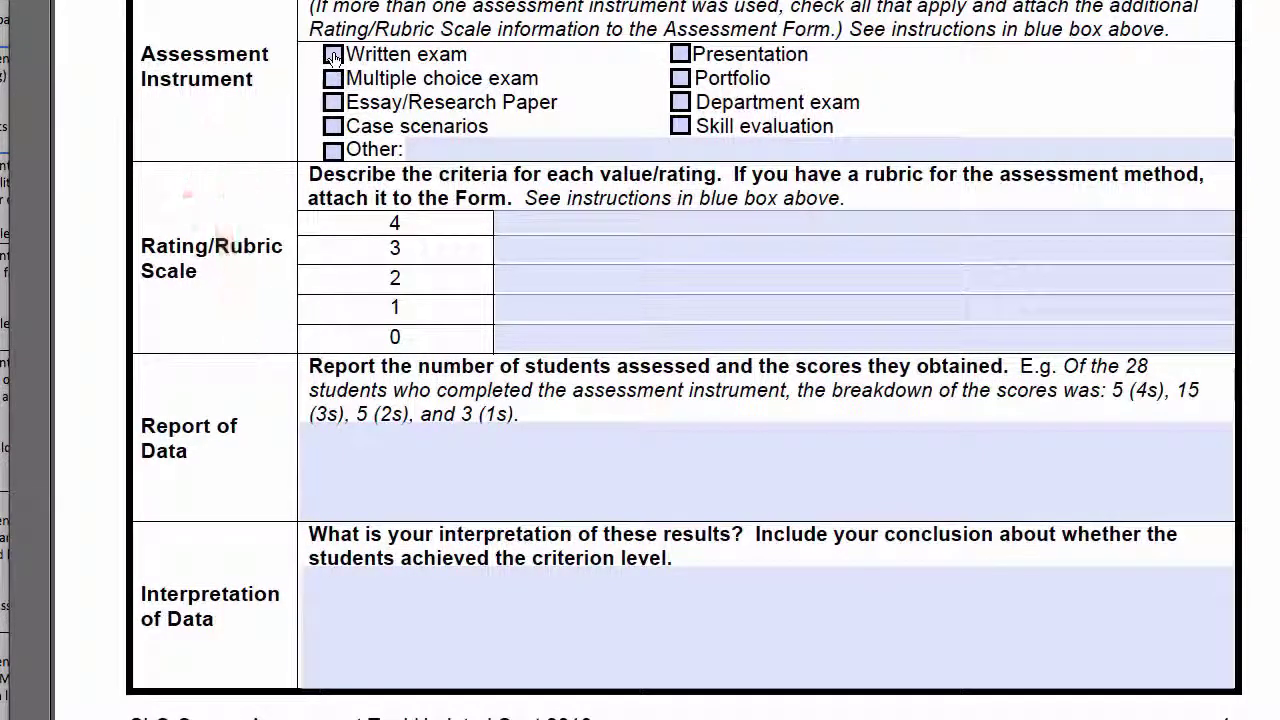
left_click(334, 103)
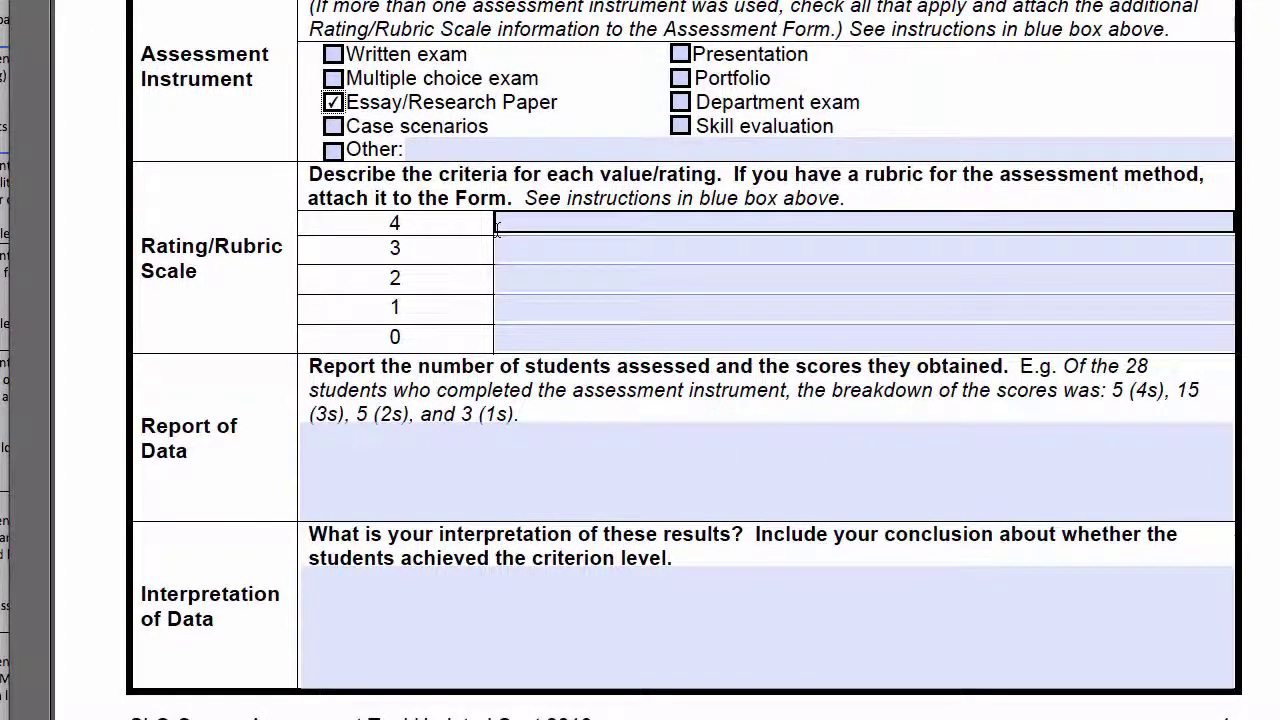
Describe the criteria for rating 4 as "More than Exceeds the SLO".
left_click(540, 252)
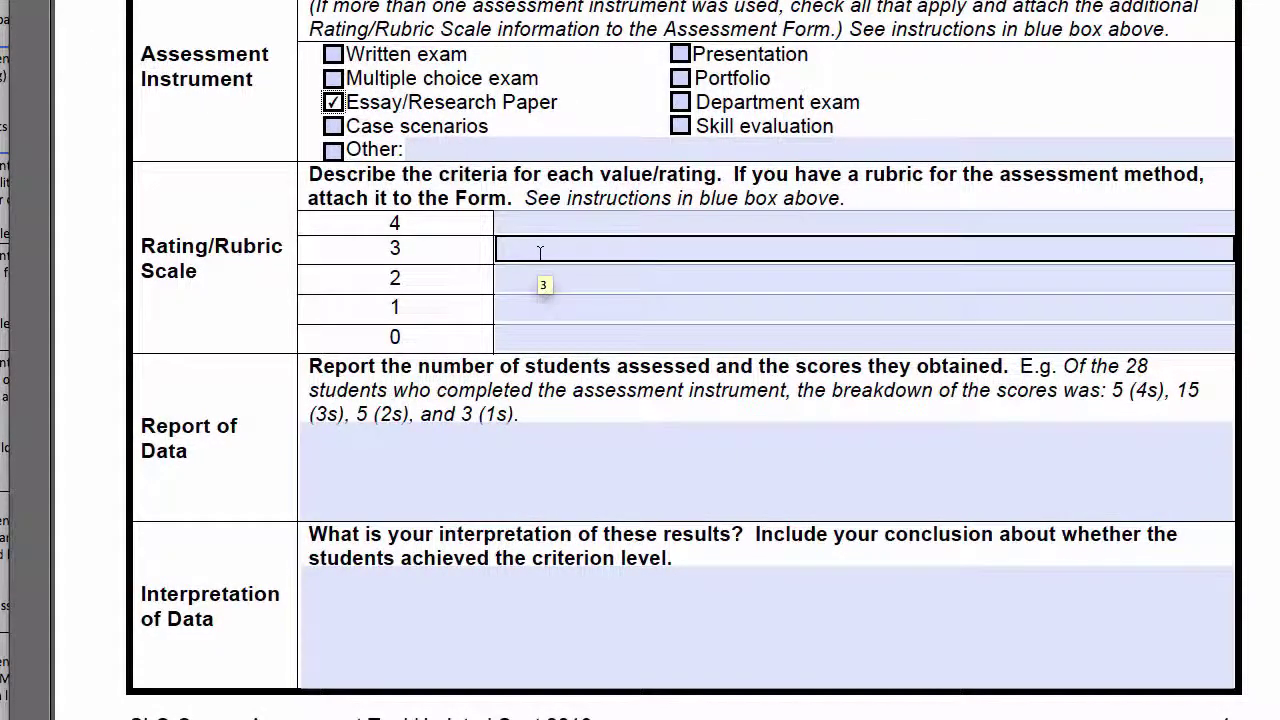
left_click(528, 225)
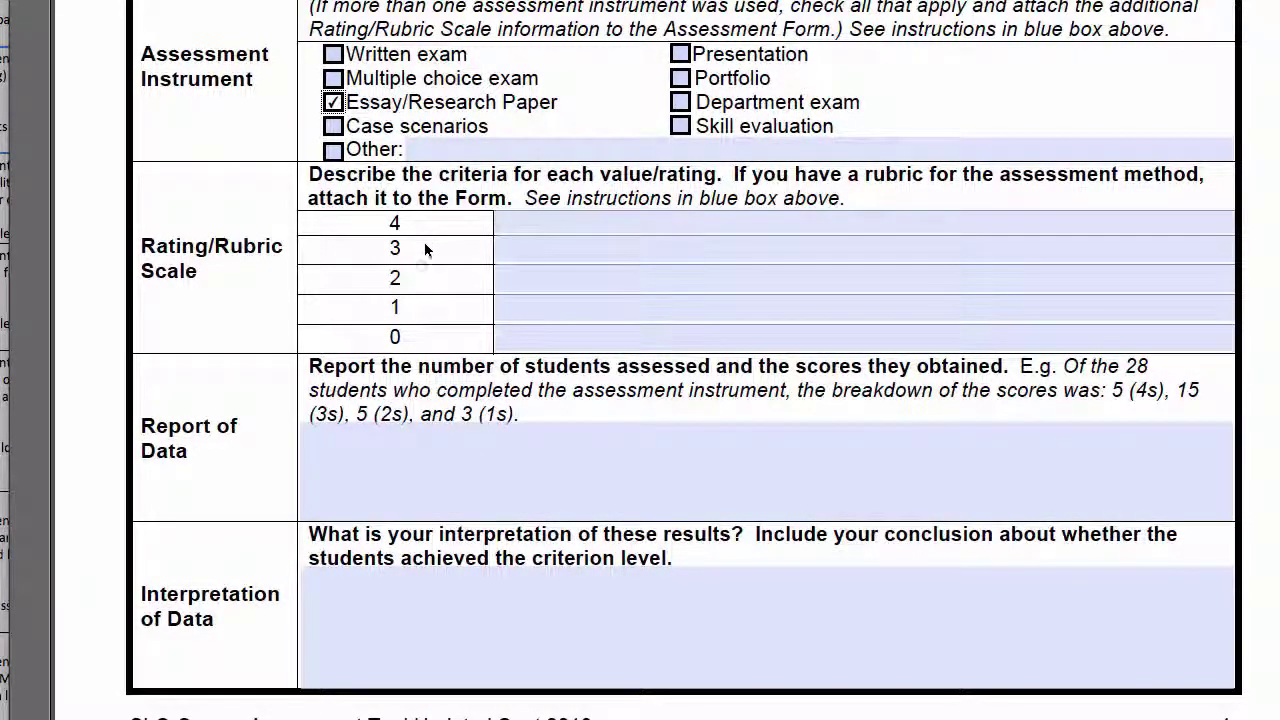
left_click(548, 223)
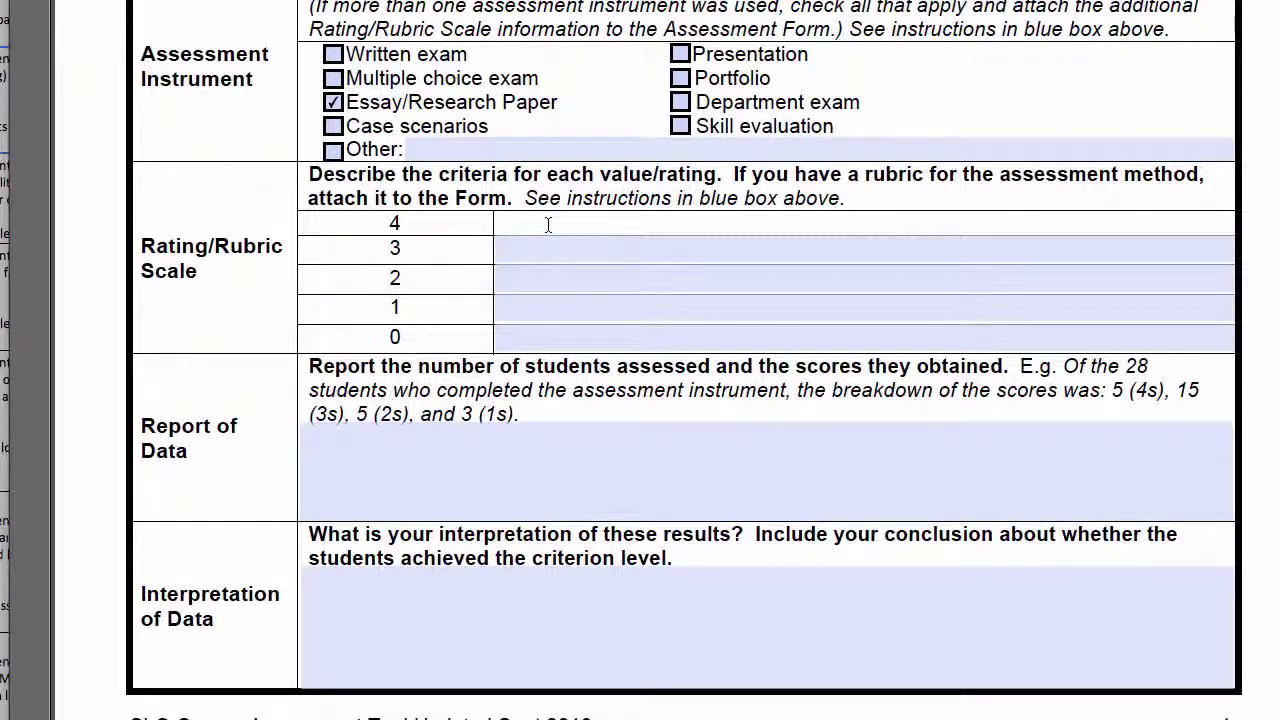
type("Exceeds ")
type("SLO ")
type("More")
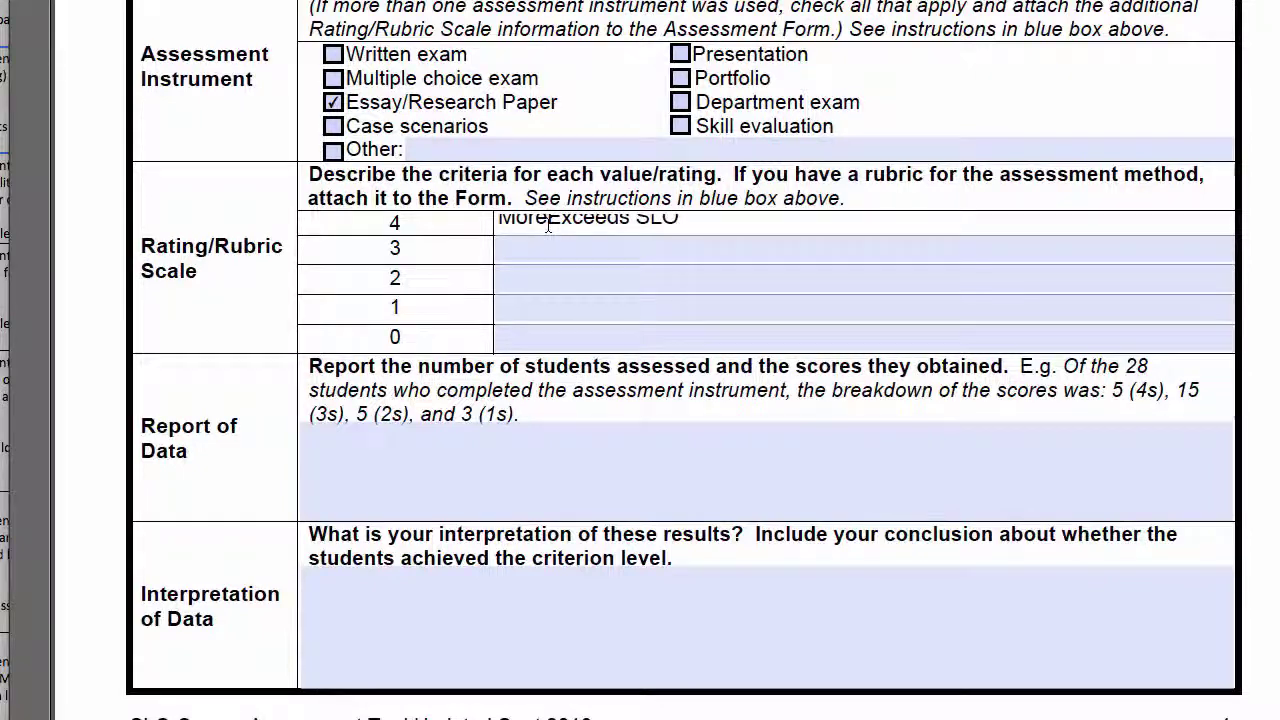
type(" tha")
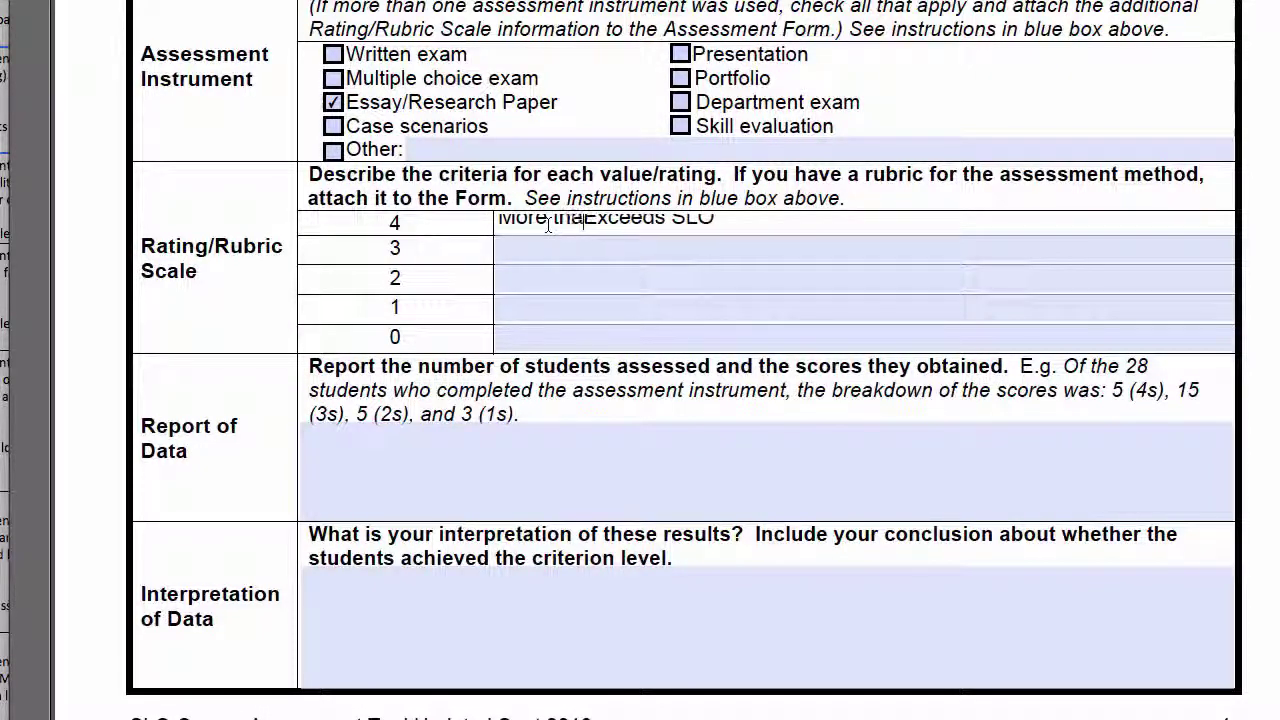
type("n")
key("ctrl+Right")
type("the")
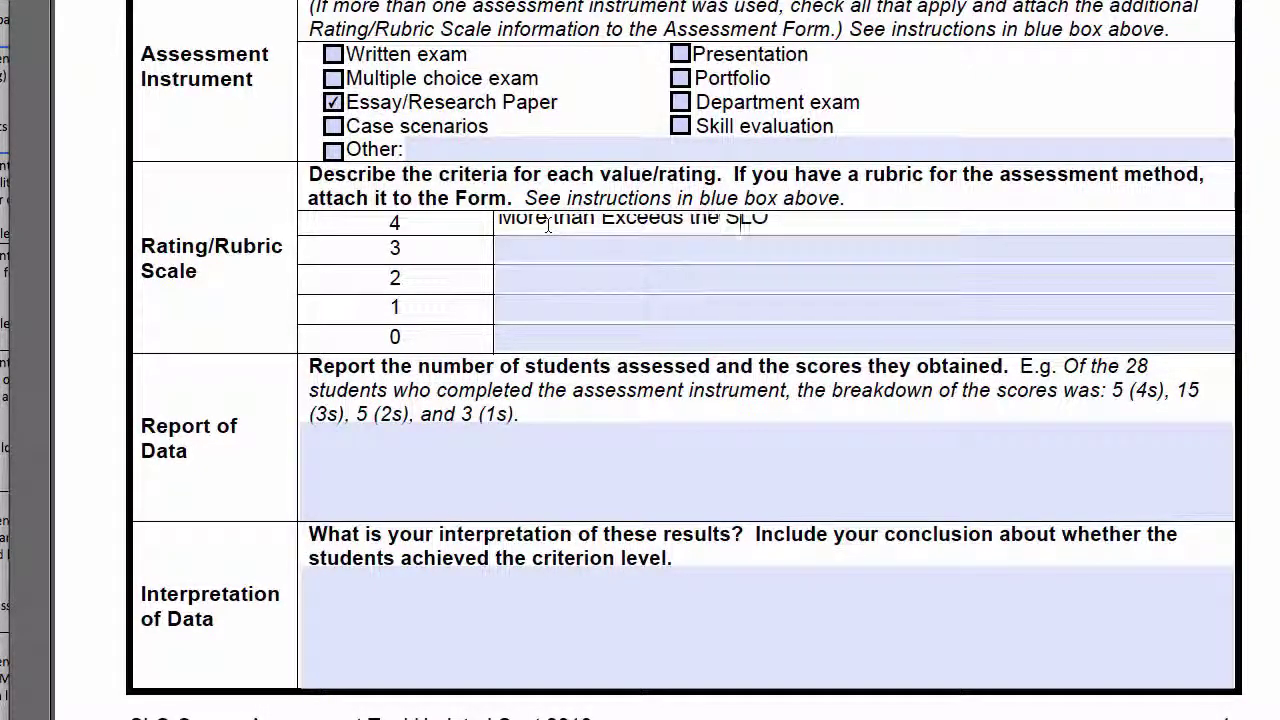
Describe the criteria for rating 3 as "Meets the SLO adequately".
left_click(514, 249)
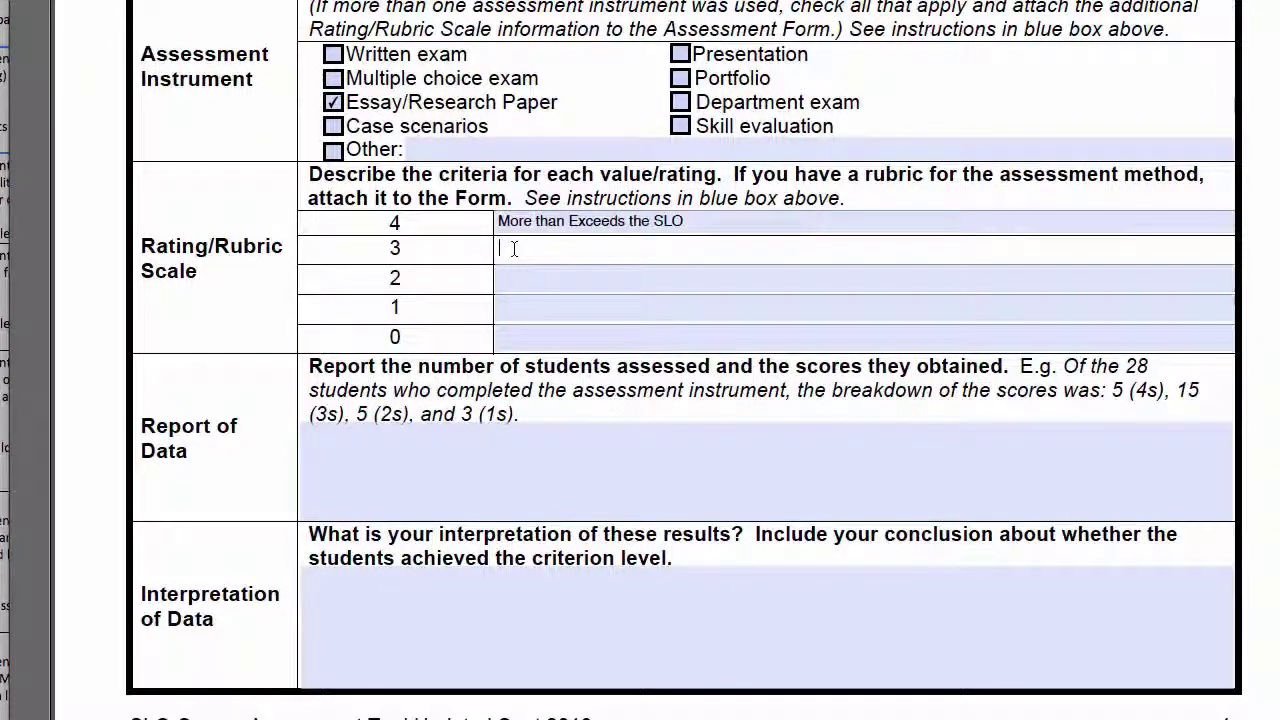
type("Meets the SLO")
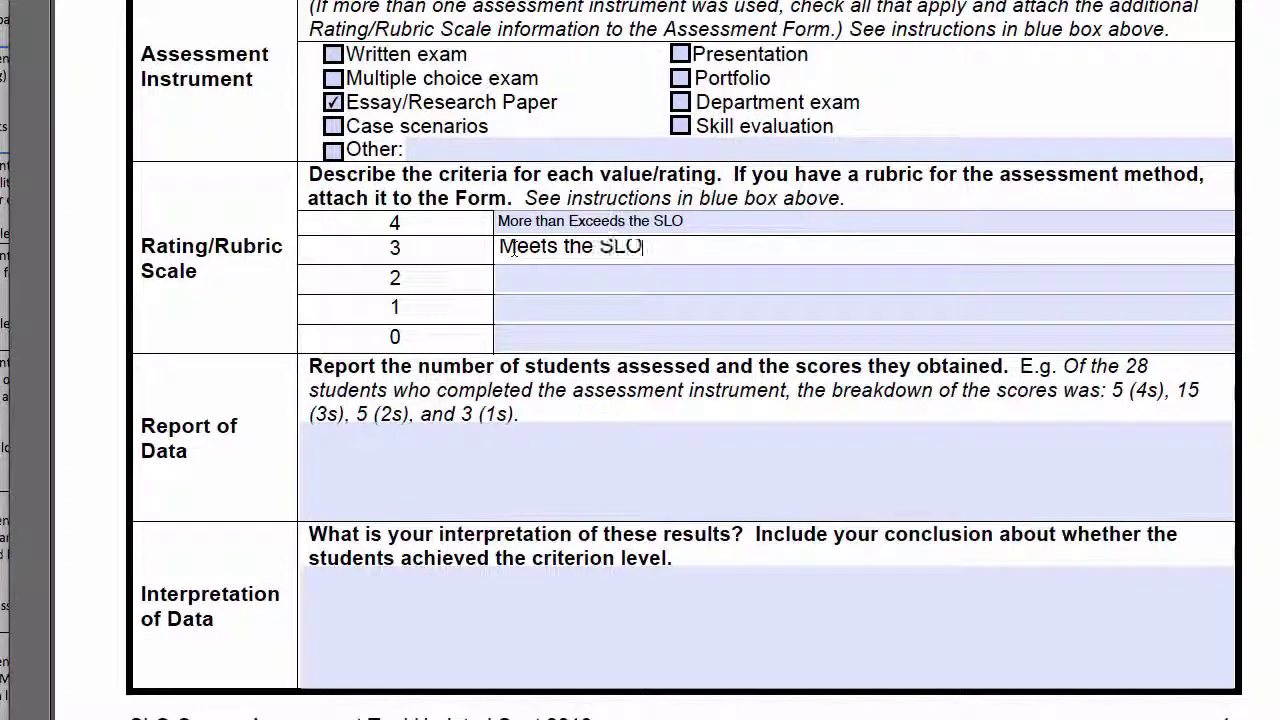
type(" adequately")
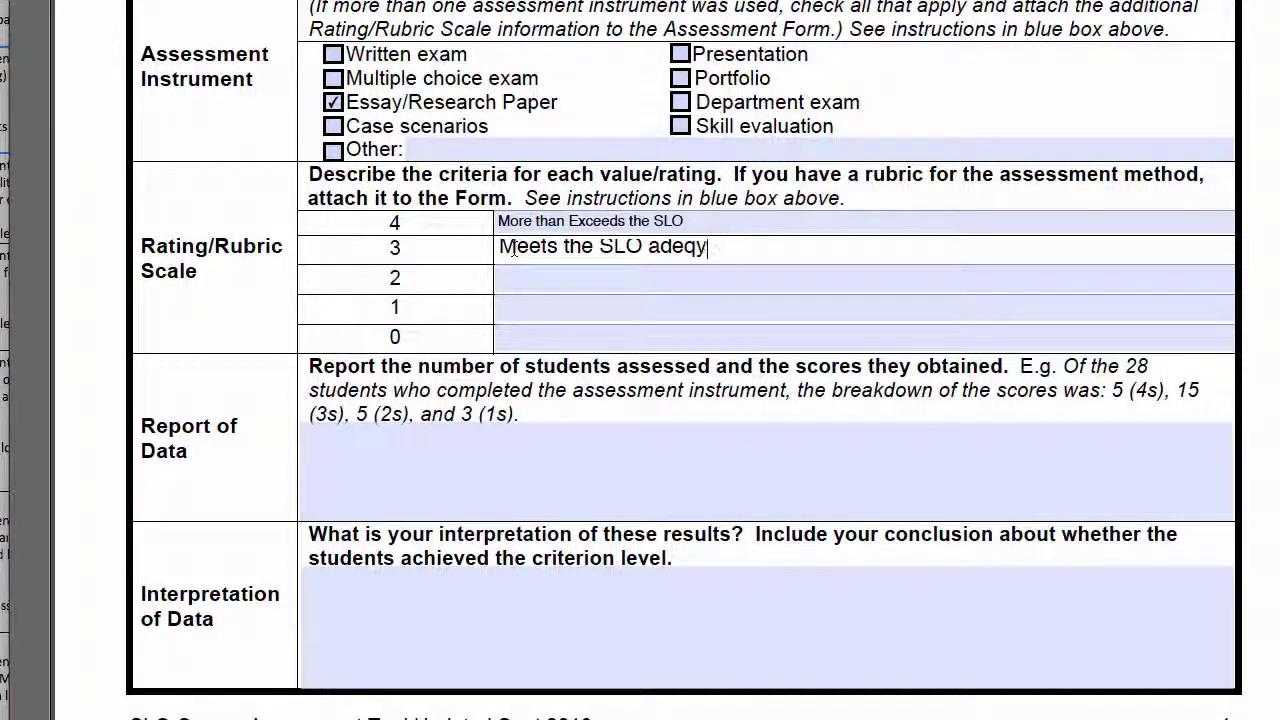
Describe the criteria for rating 2 as "Somewhat meets the SLO", correcting the spelling of the first word.
left_click(587, 275)
type("Soma")
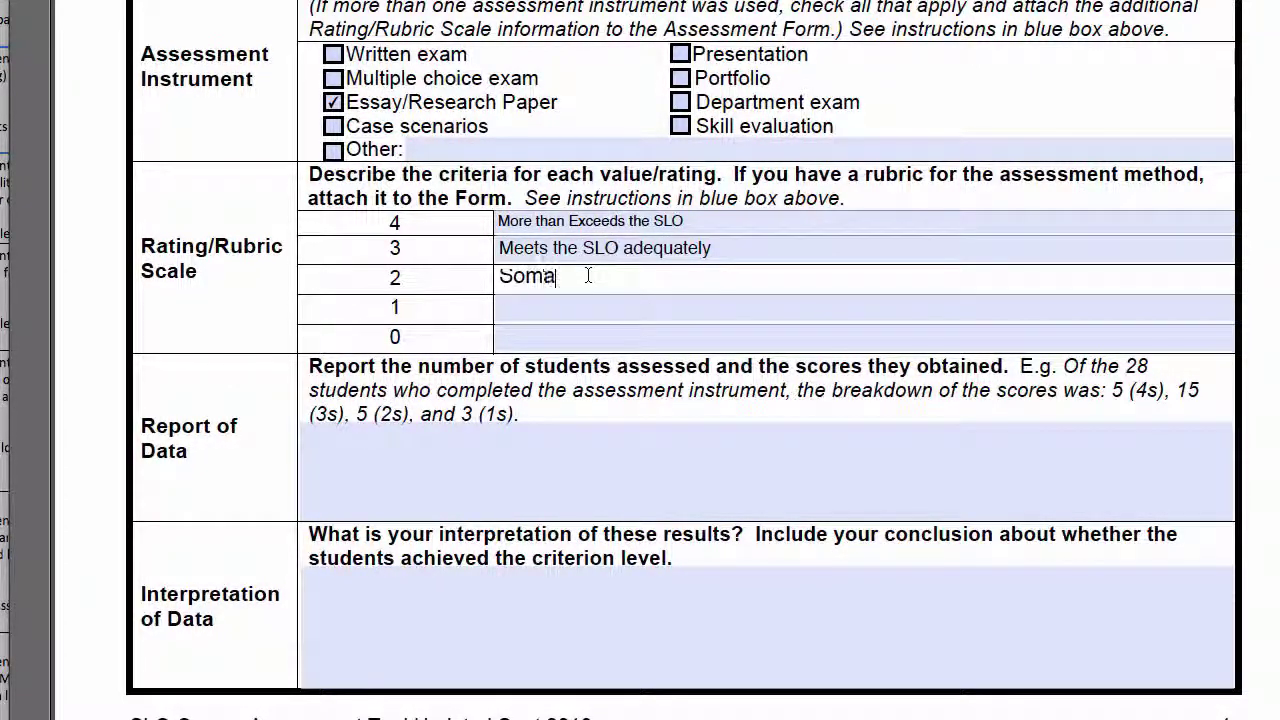
type("what meets")
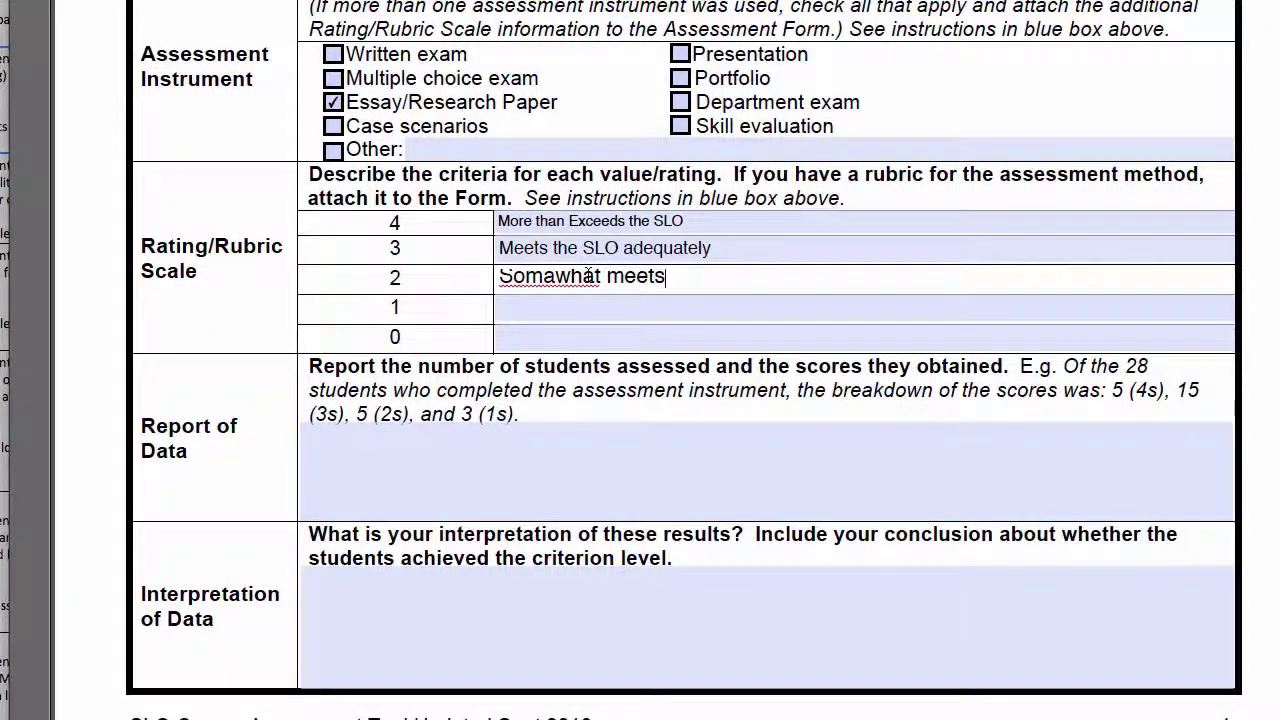
type(" the SLO")
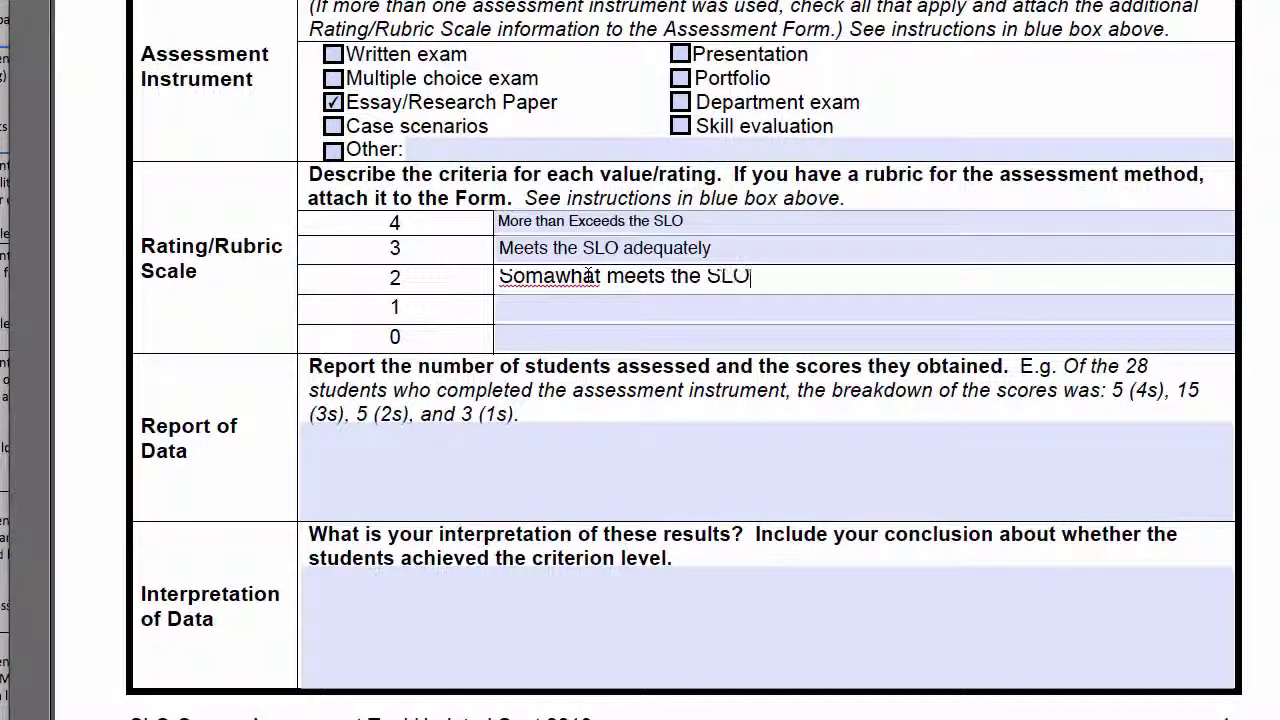
key("BackSpace")
type("e")
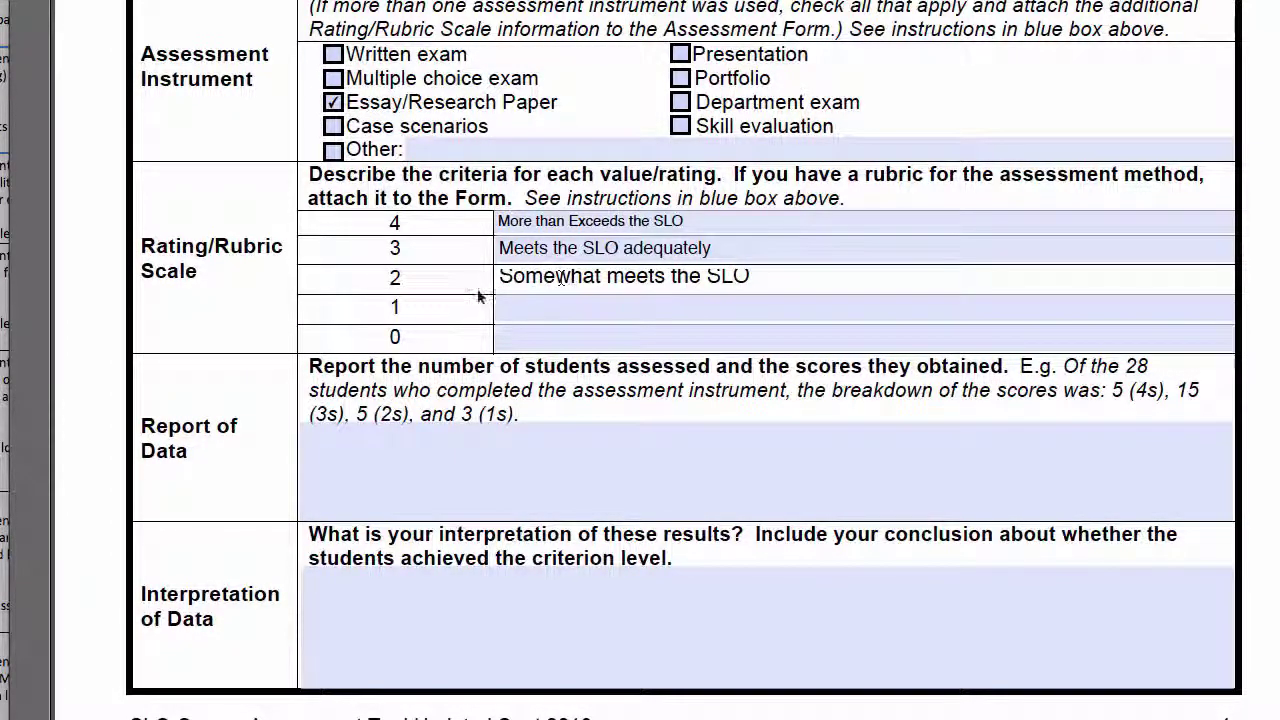
Describe the criteria for rating 1 as "Does meet not the SLO".
left_click(508, 305)
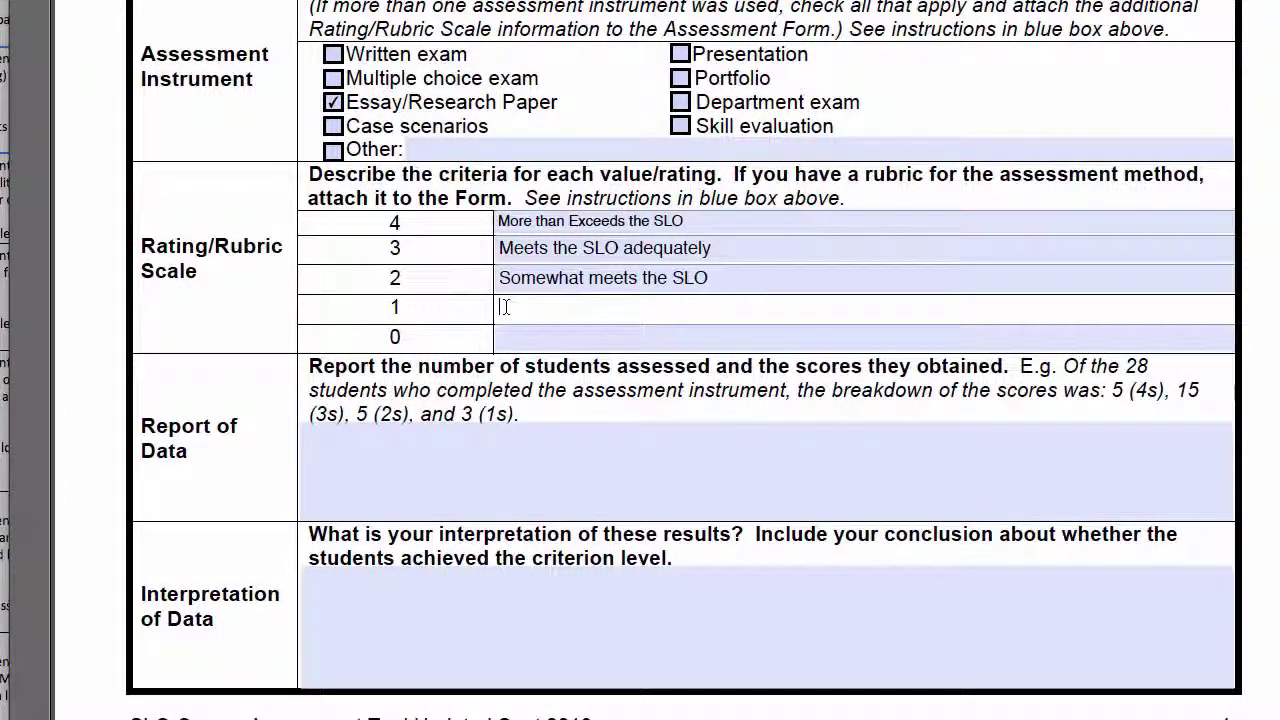
type("Does meet not the SLO")
key("Tab")
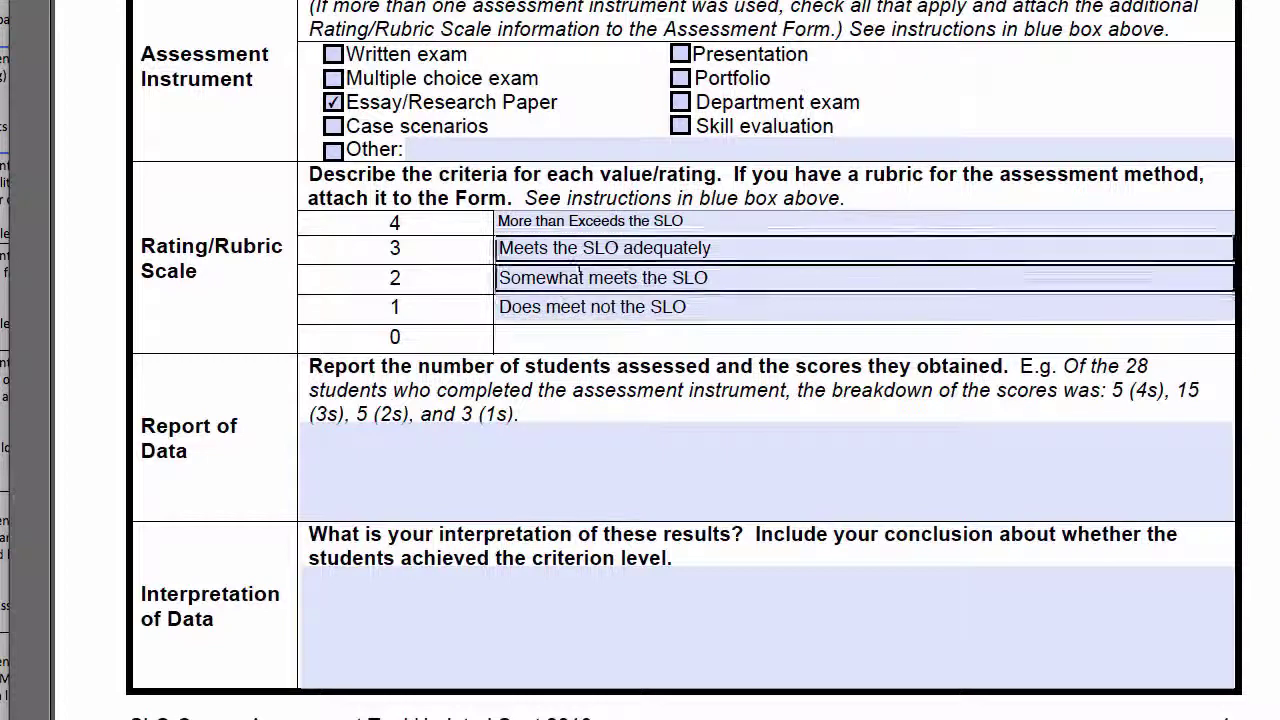
left_click(600, 277)
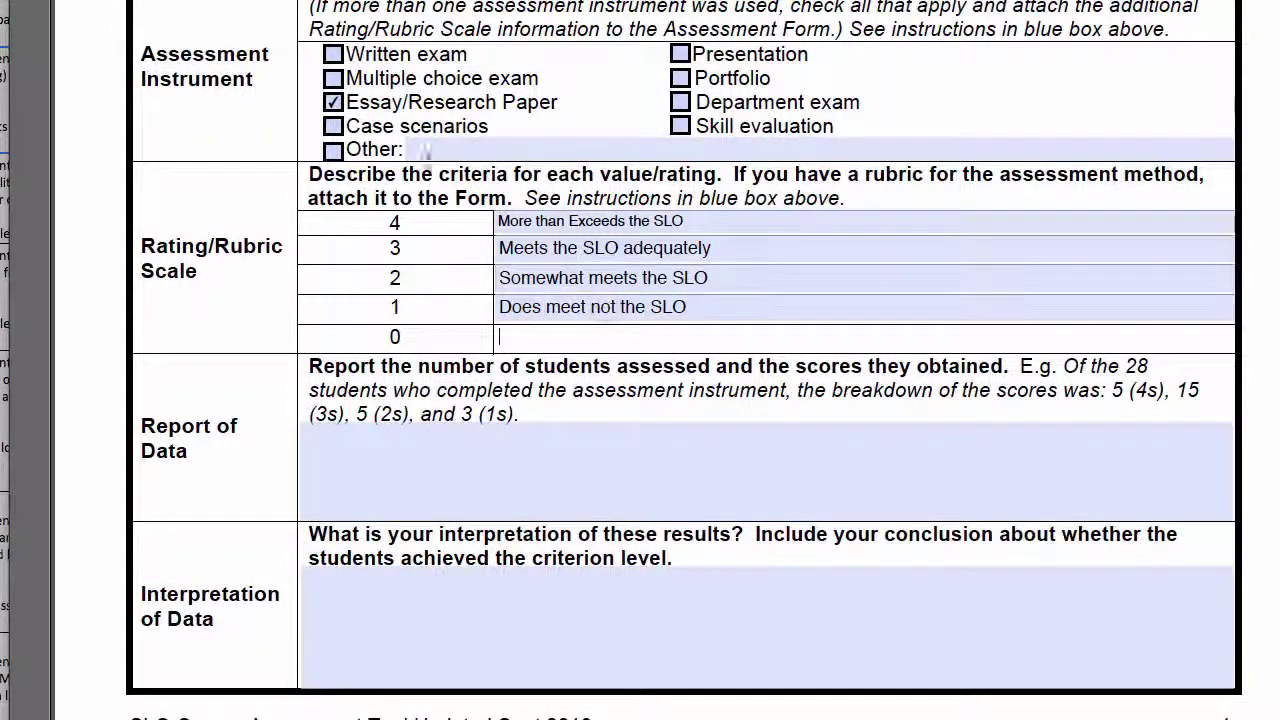
left_click(643, 306)
left_click(690, 248)
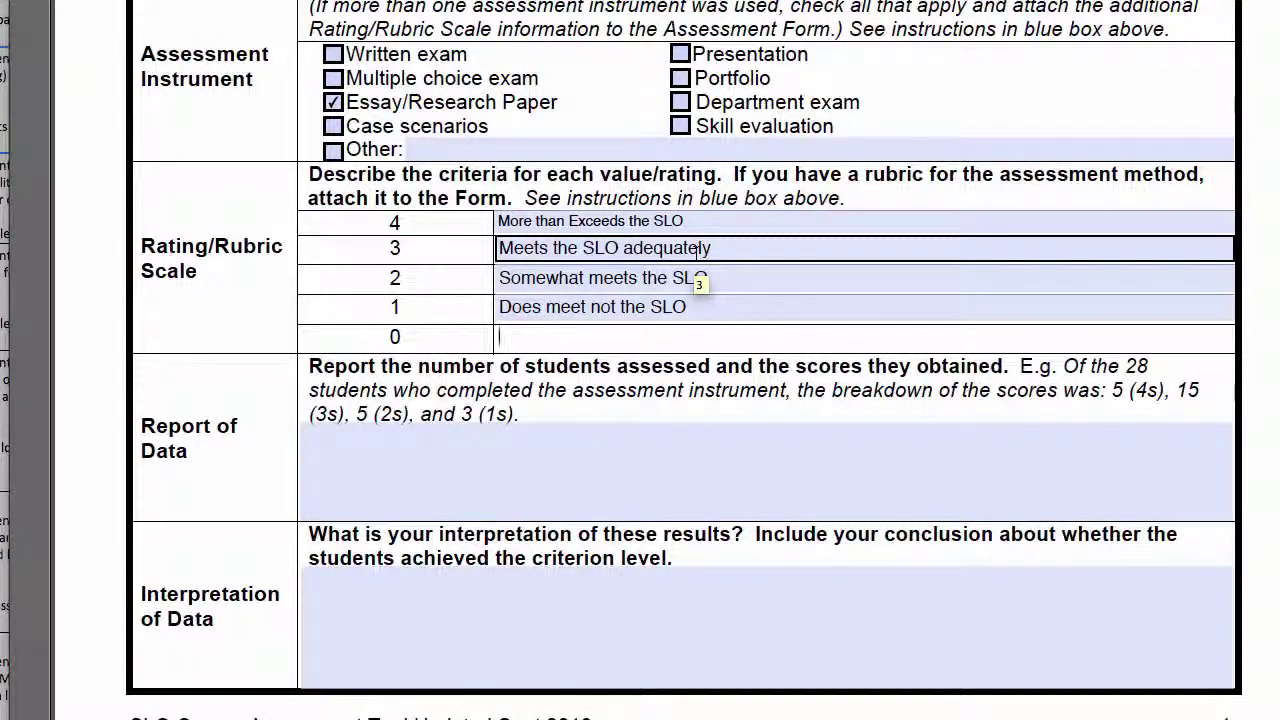
Append "/ refer to the attached rubric" to the description of rating 4.
left_click(743, 225)
type("(re")
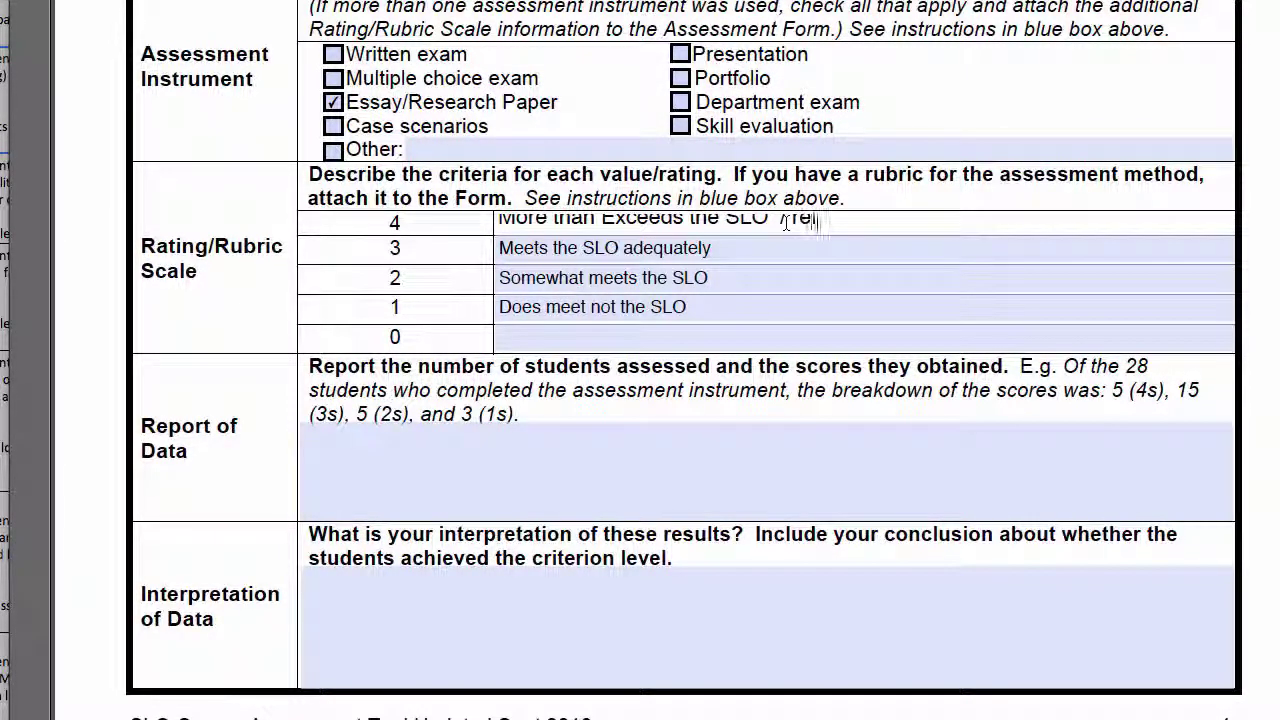
type("fer to the attached")
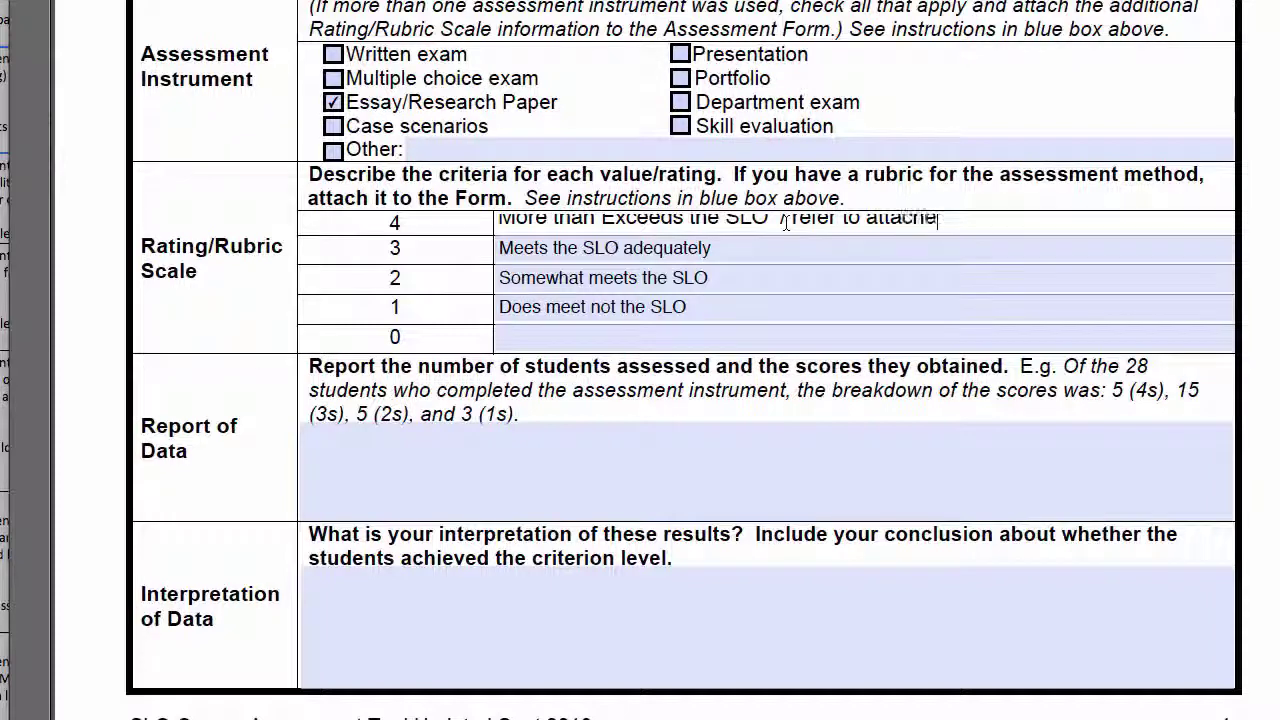
type("ru")
type("bri")
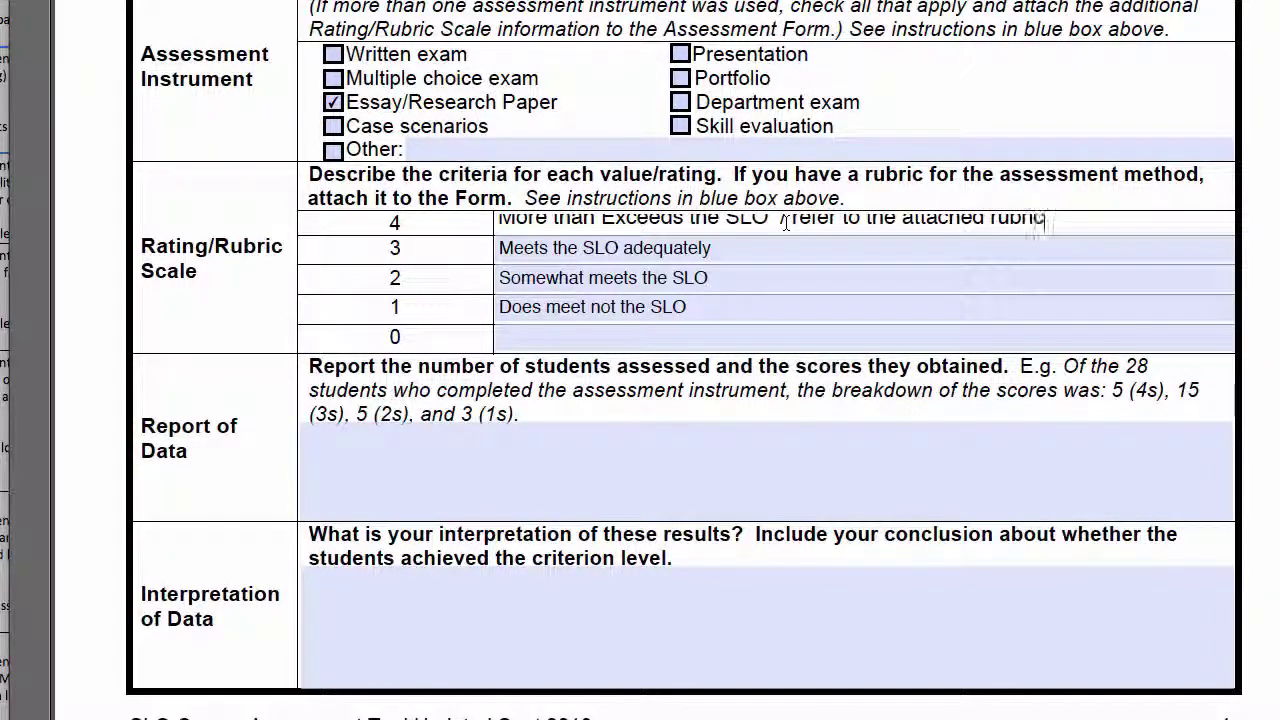
type("c")
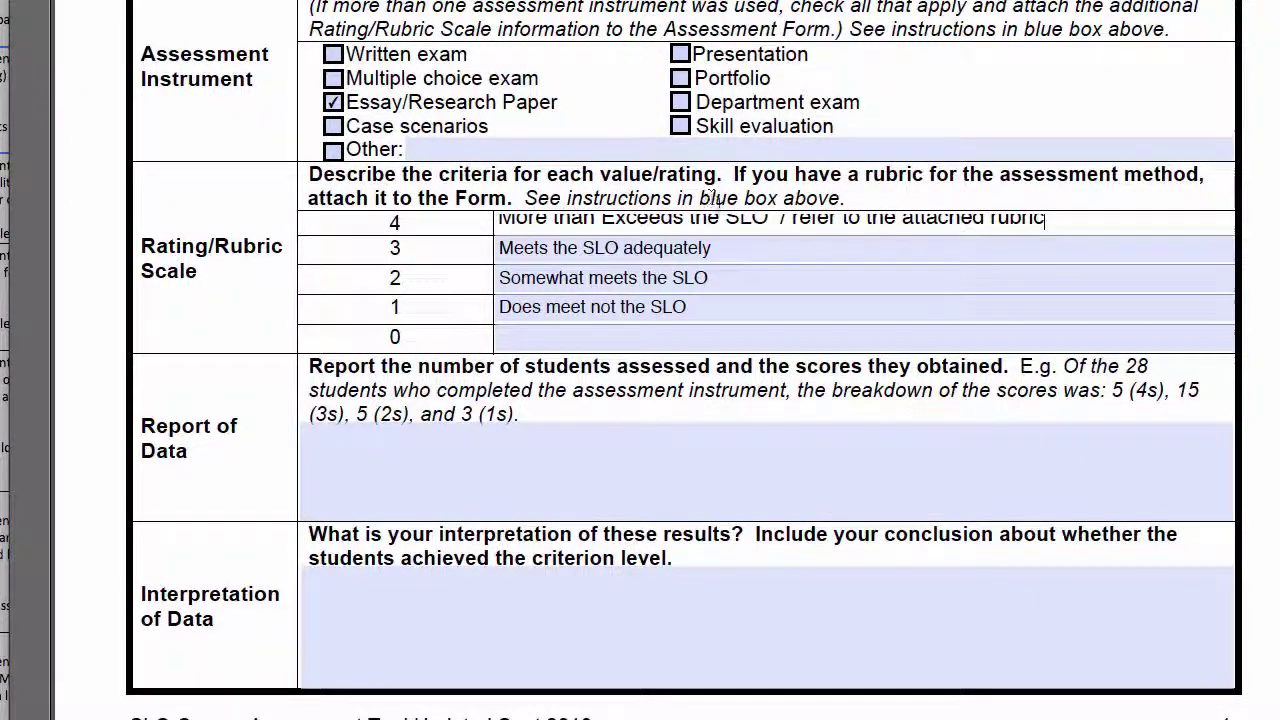
Clear the description of rating 1 in the rating/rubric scale.
left_click(748, 249)
left_click(728, 279)
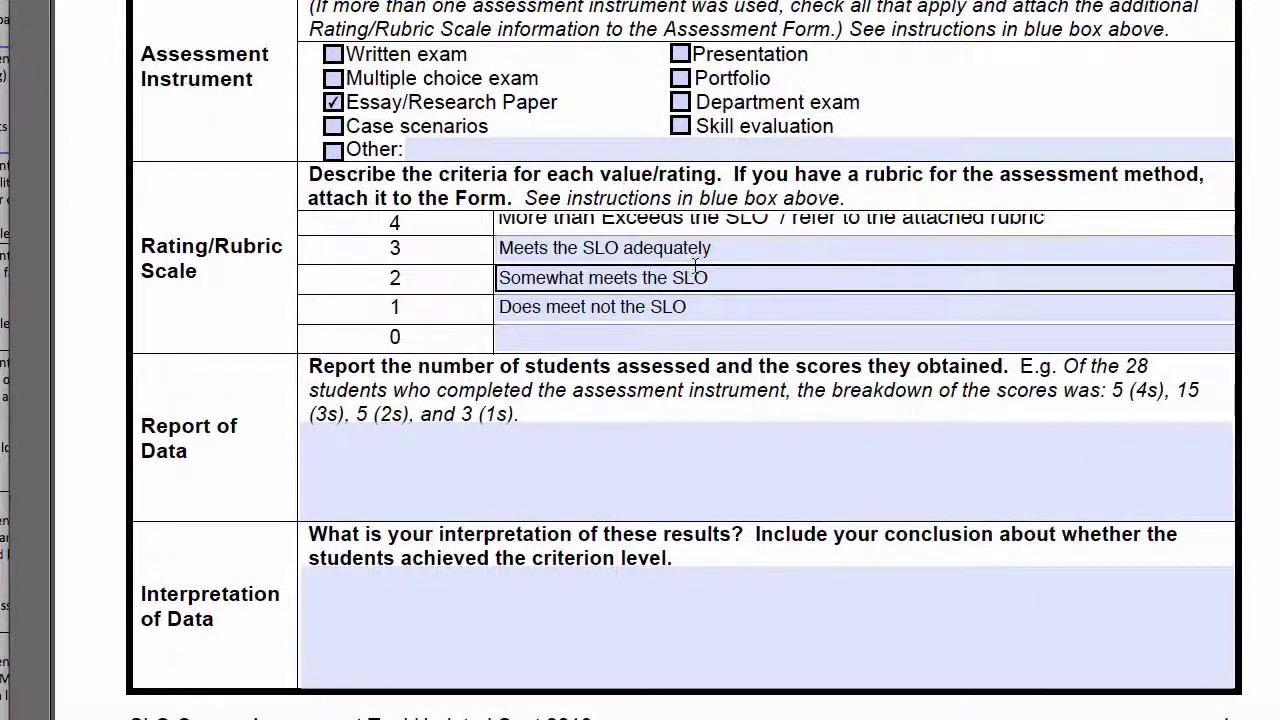
left_click(704, 307)
left_click_drag(704, 307, 682, 307)
left_click_drag(778, 313, 688, 311)
left_click_drag(500, 305, 779, 317)
key("Delete")
Replace the description of rating 4 with "90-100%".
key("shift+Tab")
key("shift+Tab")
key("shift+Tab")
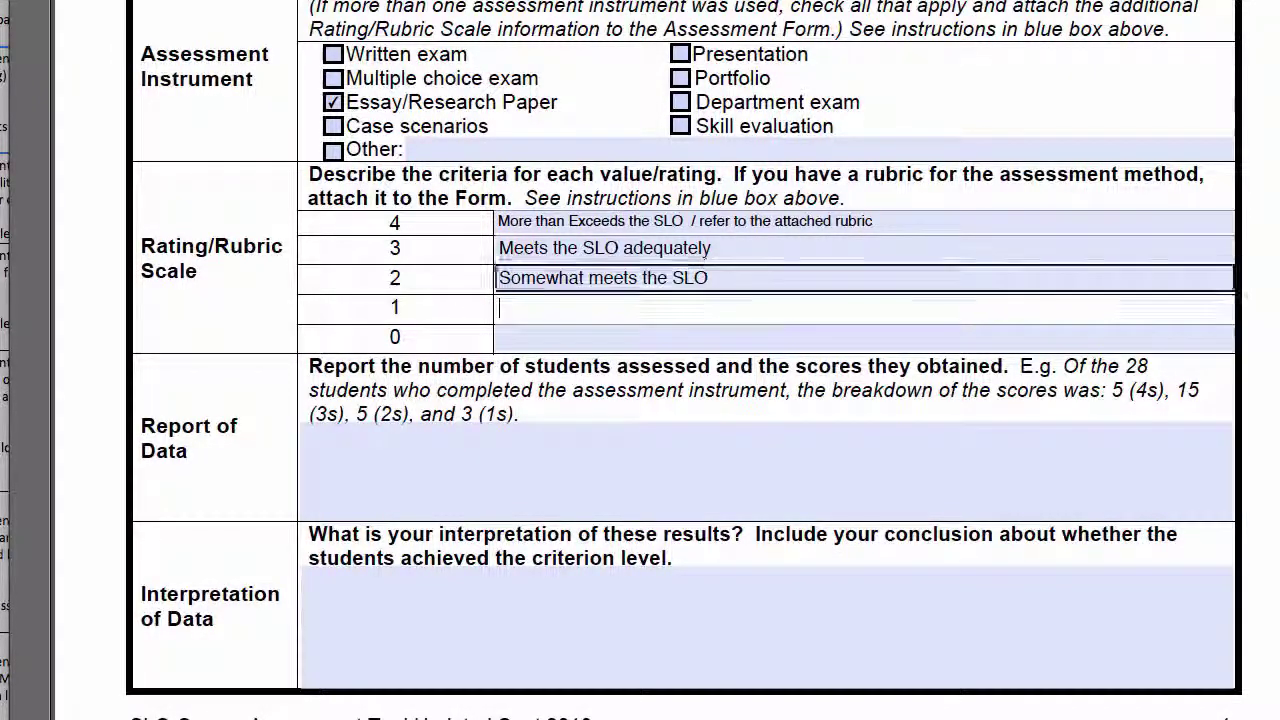
key("Delete")
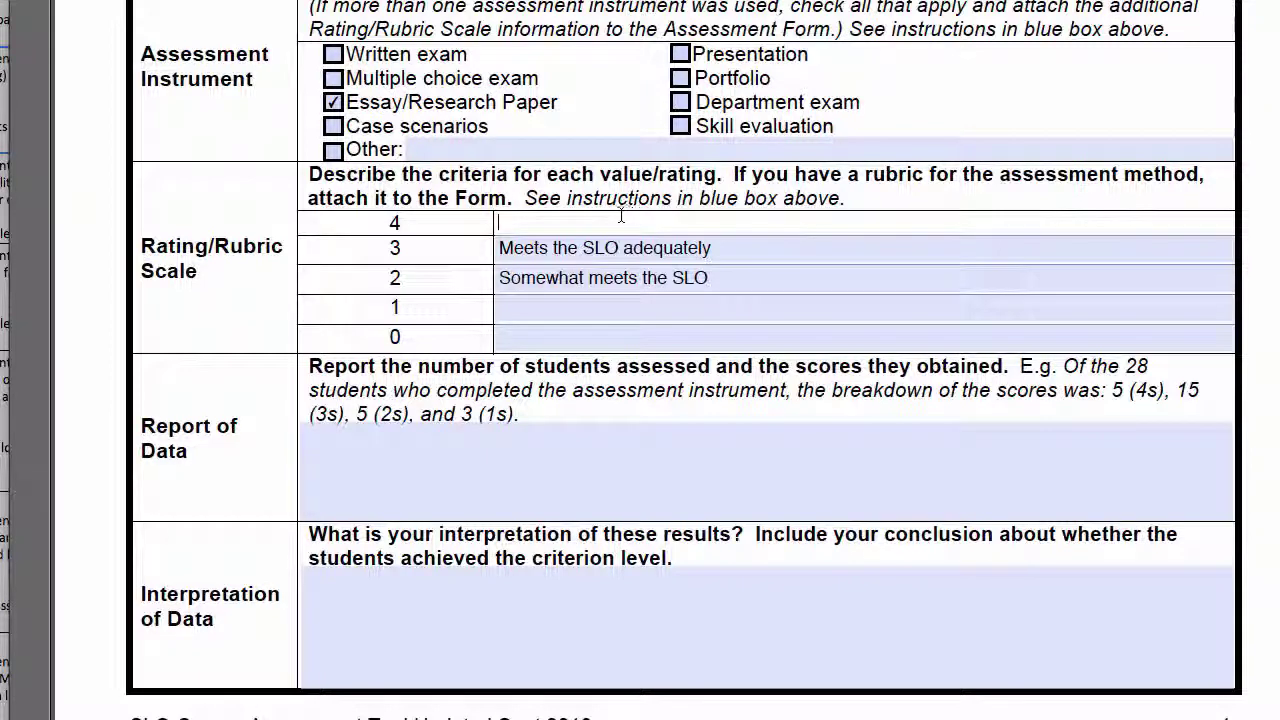
type("90-100%")
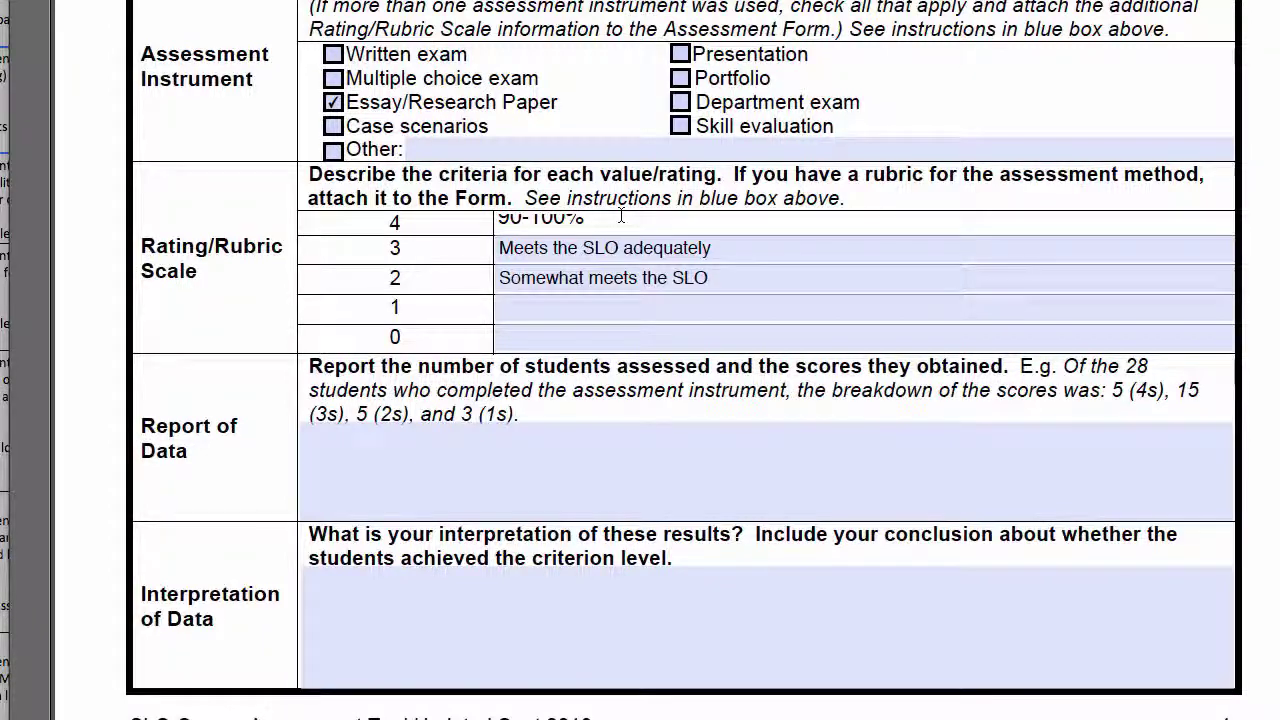
Replace the description of rating 3 with "80-90%".
key("Tab")
left_click_drag(766, 250, 505, 252)
type("80")
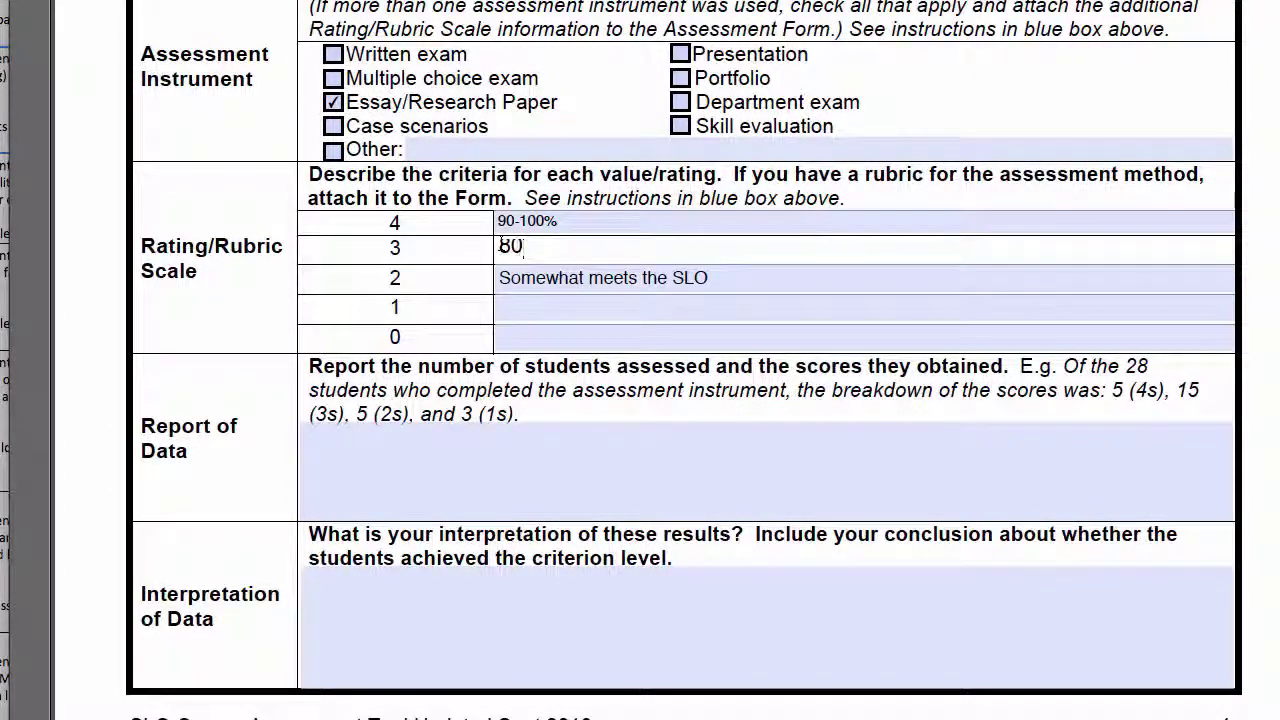
type("-90")
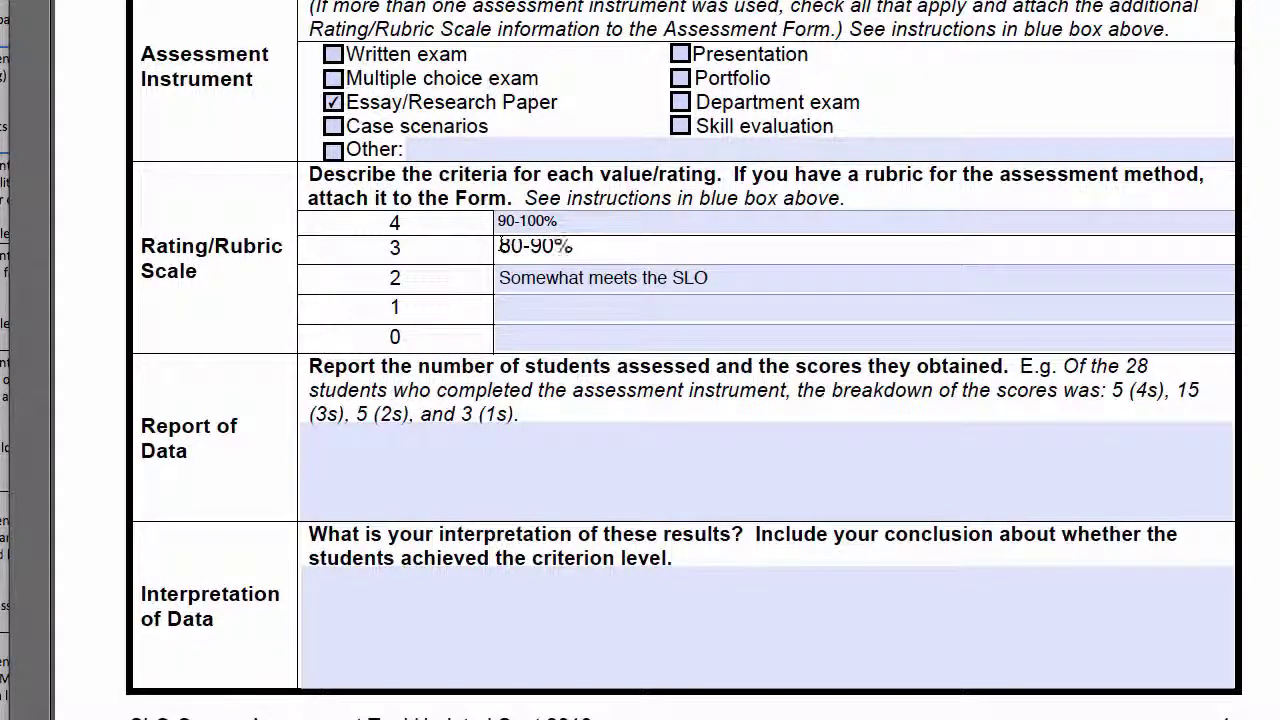
type("%")
Replace the description of rating 2 with "70-80%".
left_click_drag(722, 277, 492, 277)
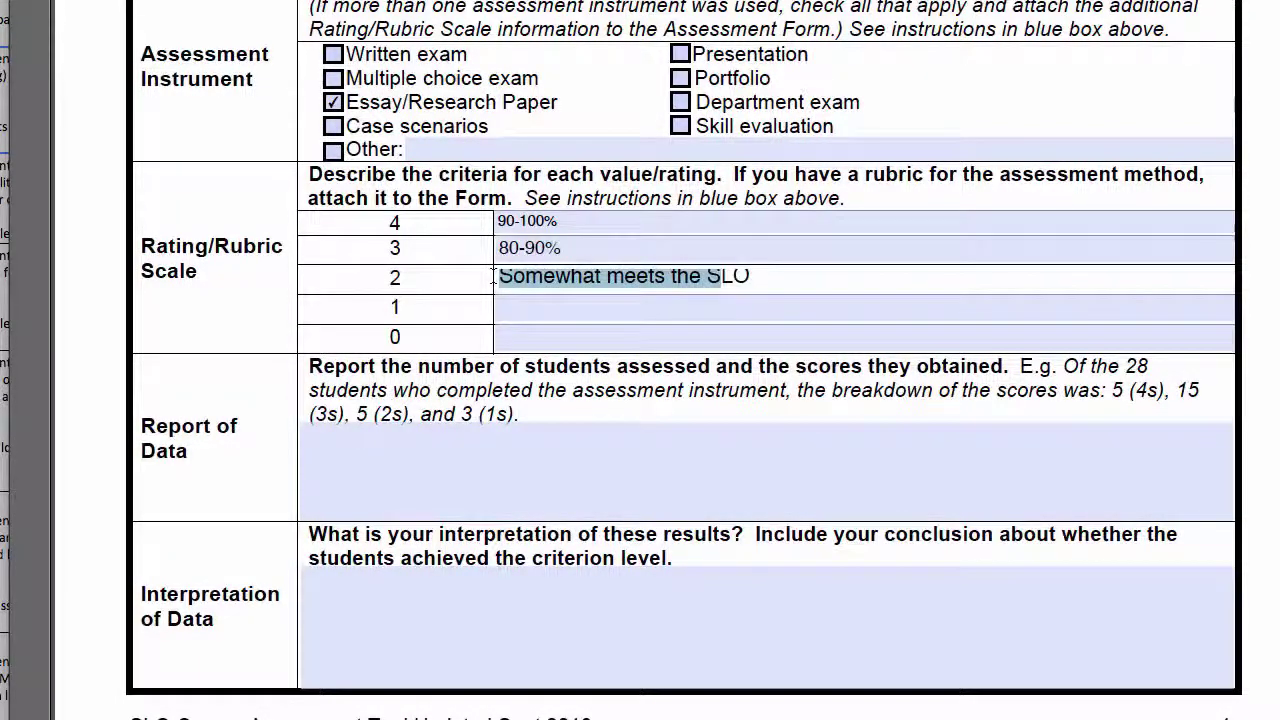
key("BackSpace")
key("Delete")
key("Delete")
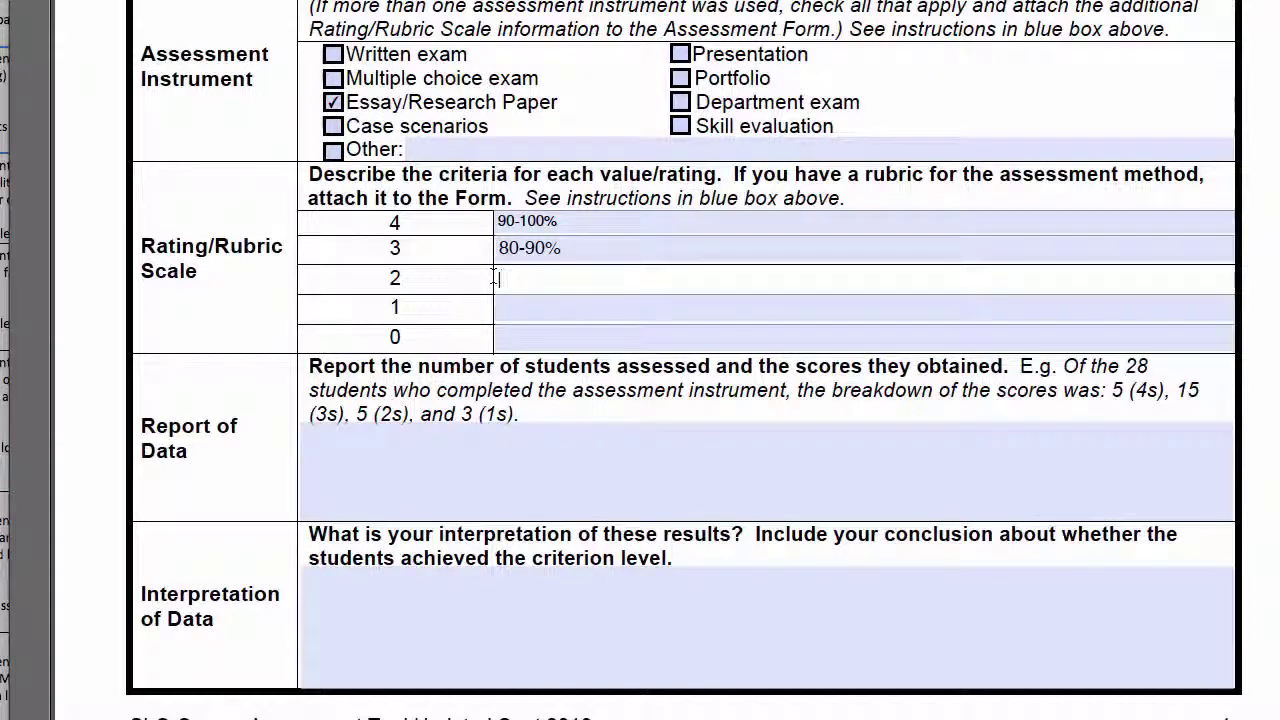
type("70-8")
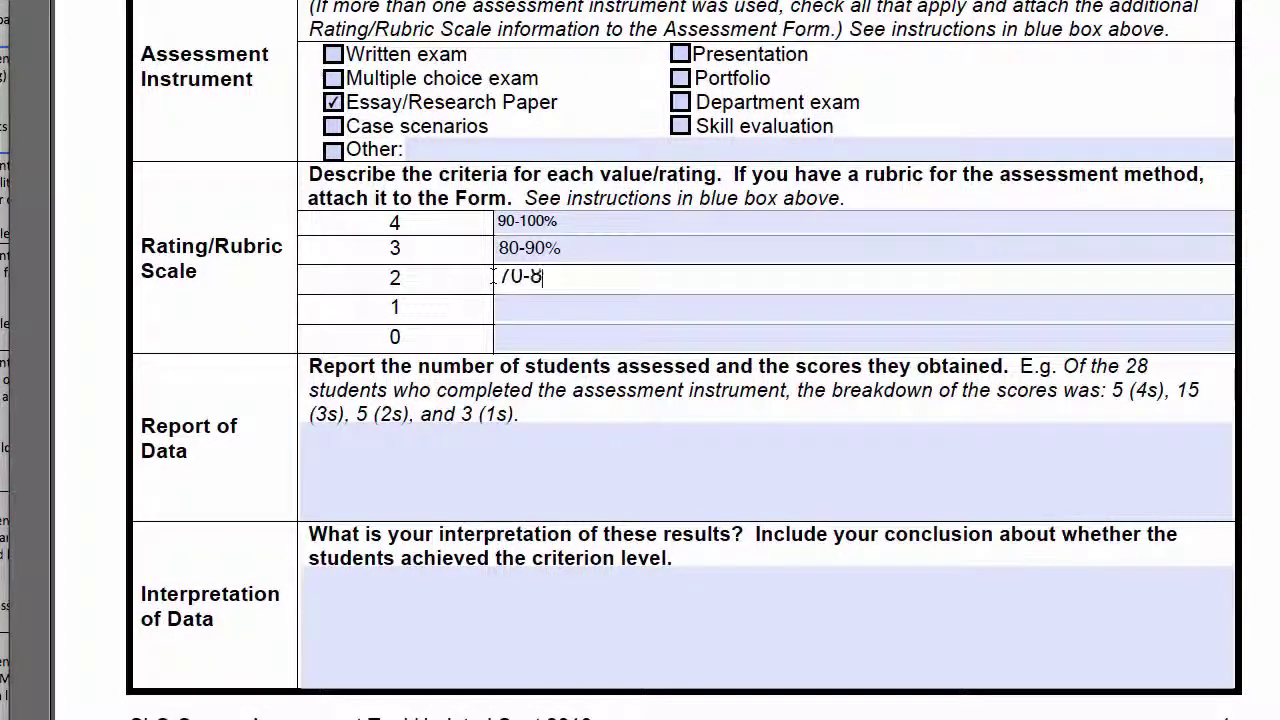
type("0%")
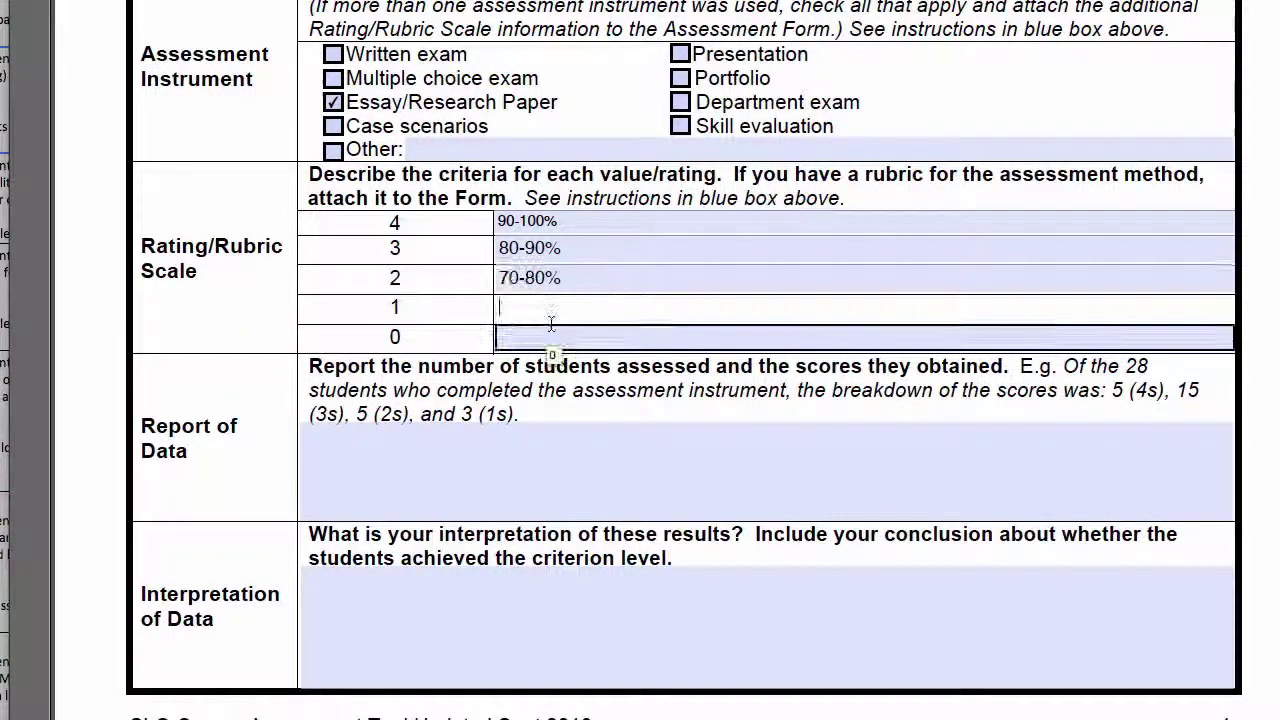
left_click(548, 315)
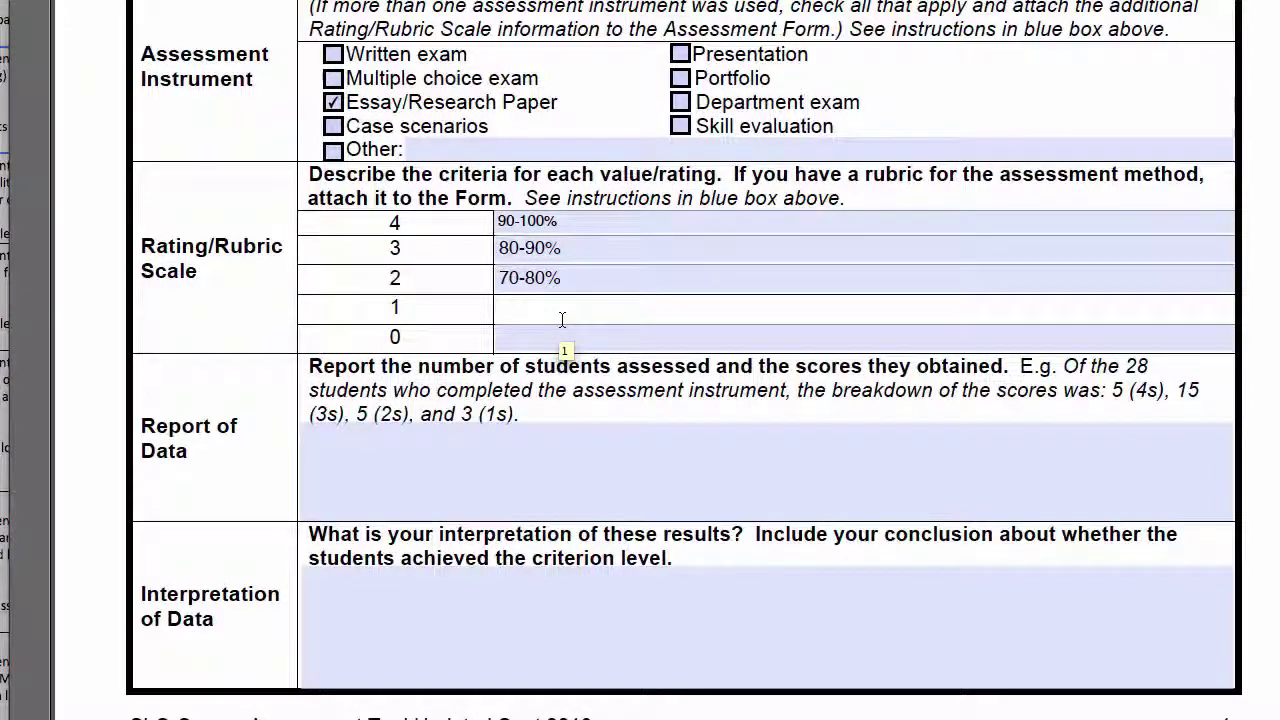
left_click(456, 436)
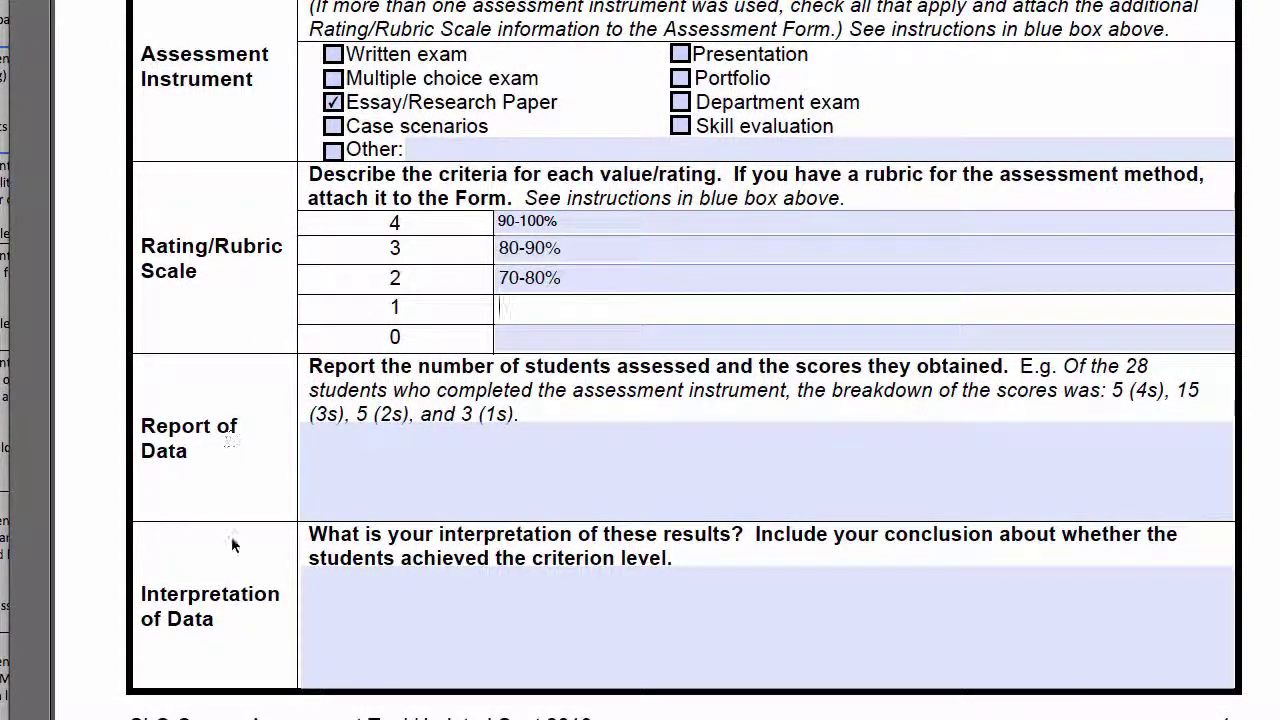
left_click(343, 457)
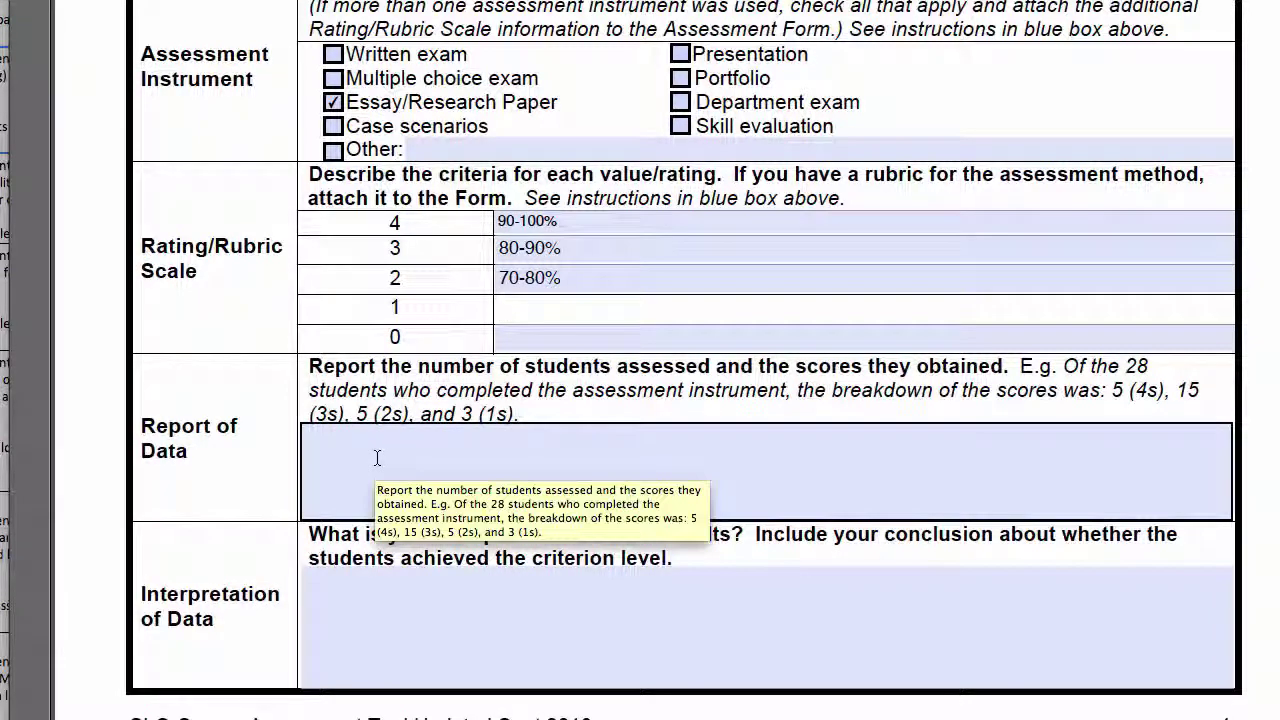
Start the Report of Data entry with "of the 40 students, 15 received (4s)".
left_click(381, 447)
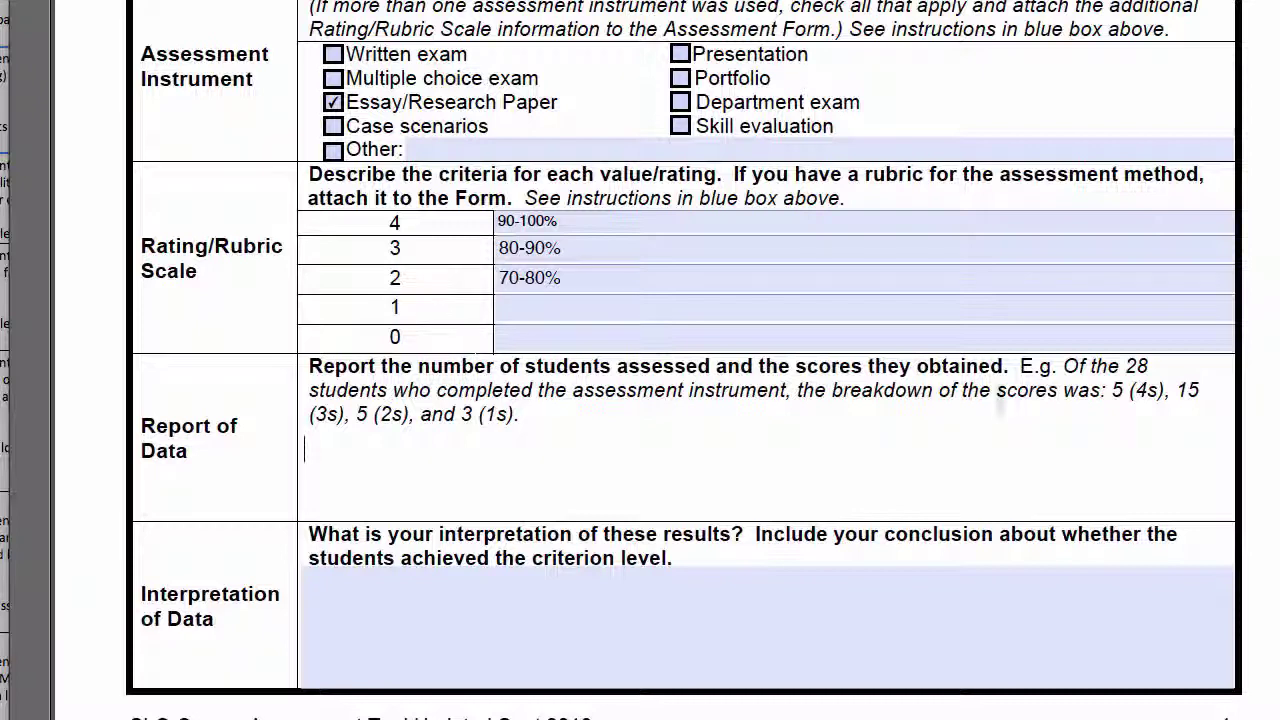
left_click(552, 422)
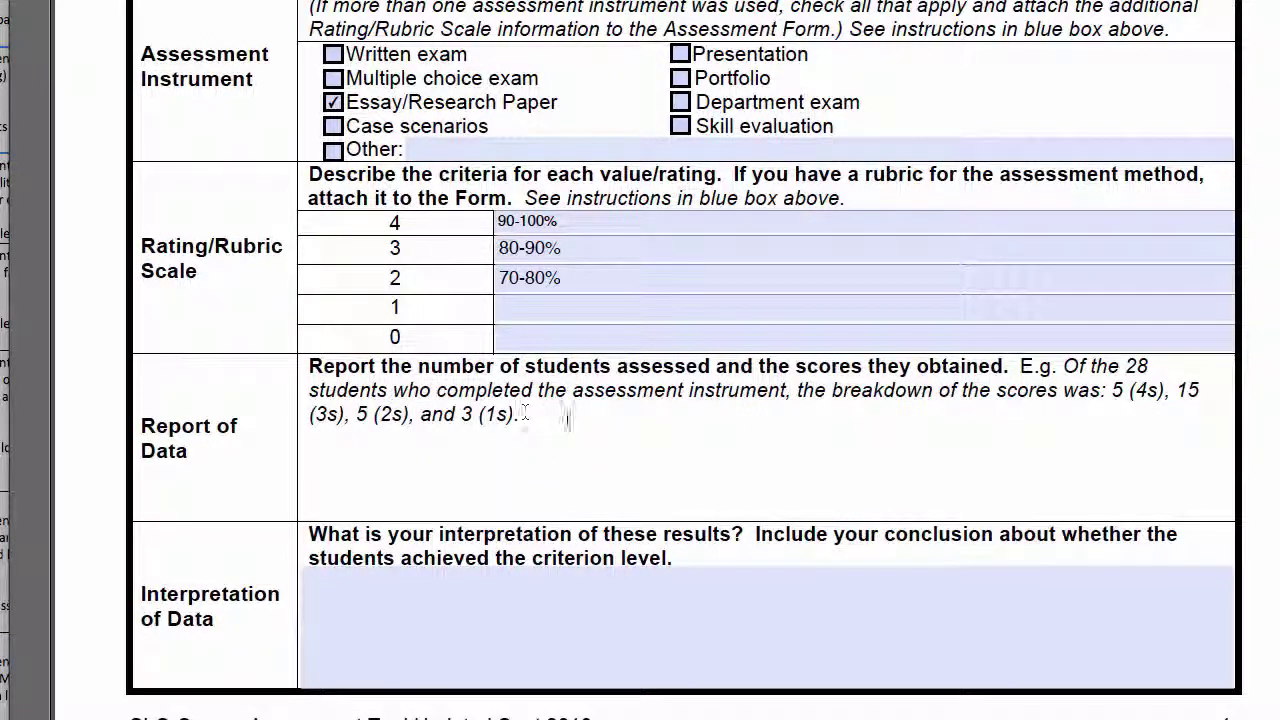
left_click(426, 448)
type("Of the ")
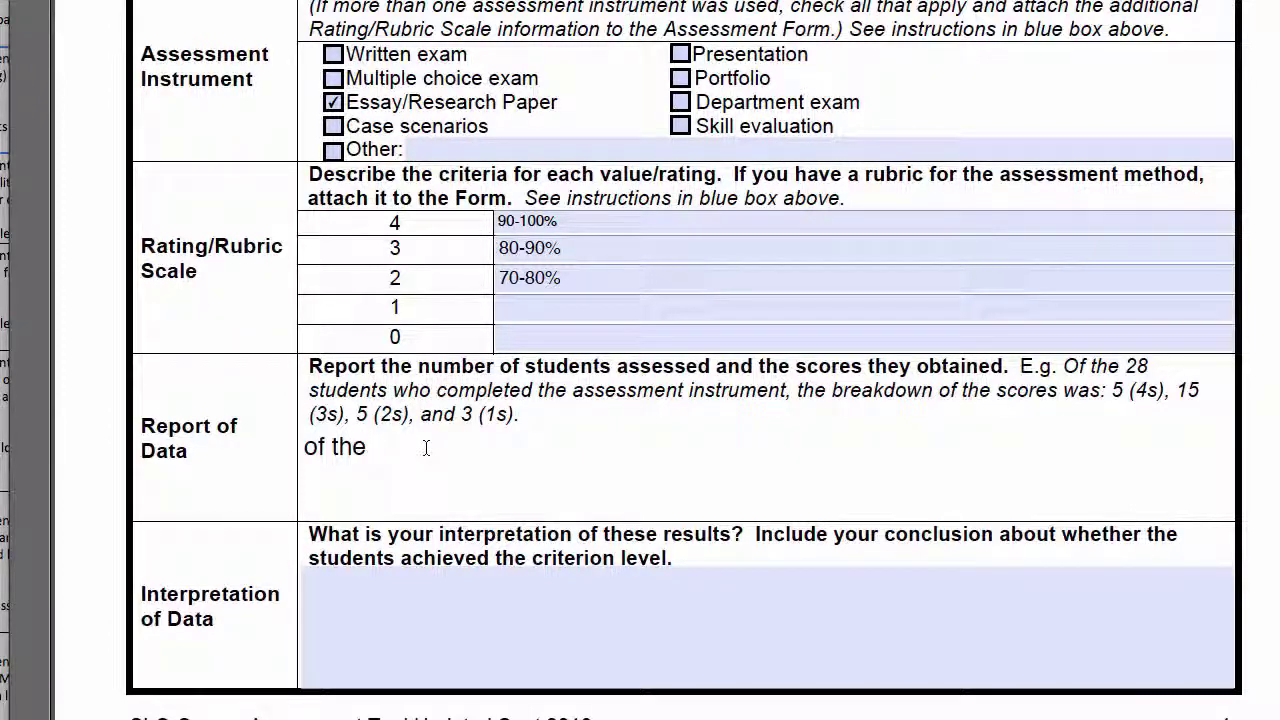
type("40 students.")
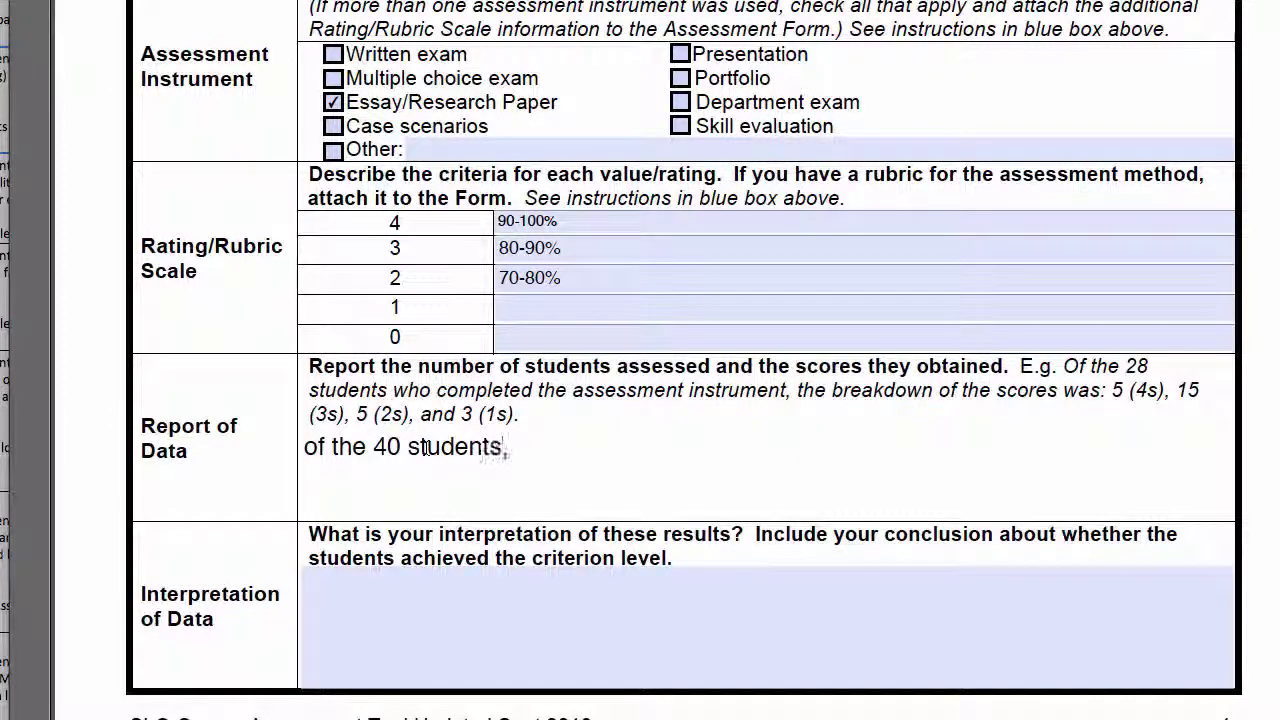
type(" 15 r")
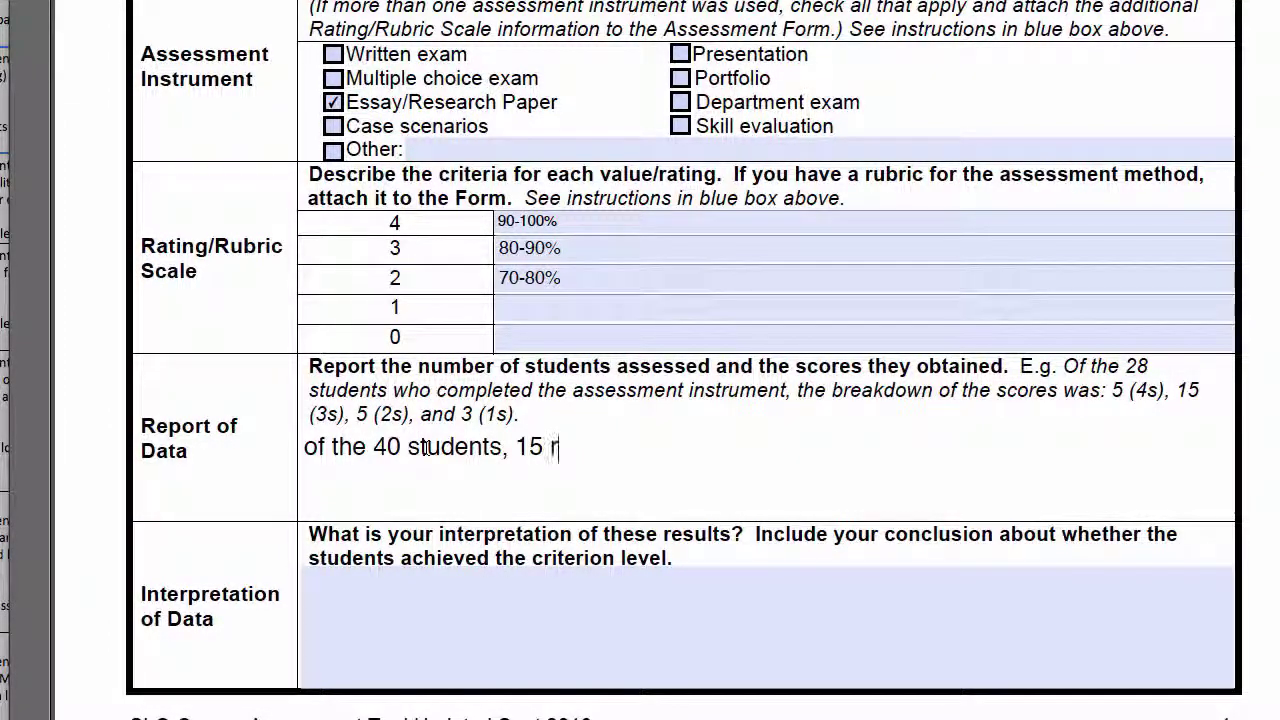
type("eceived (5s)")
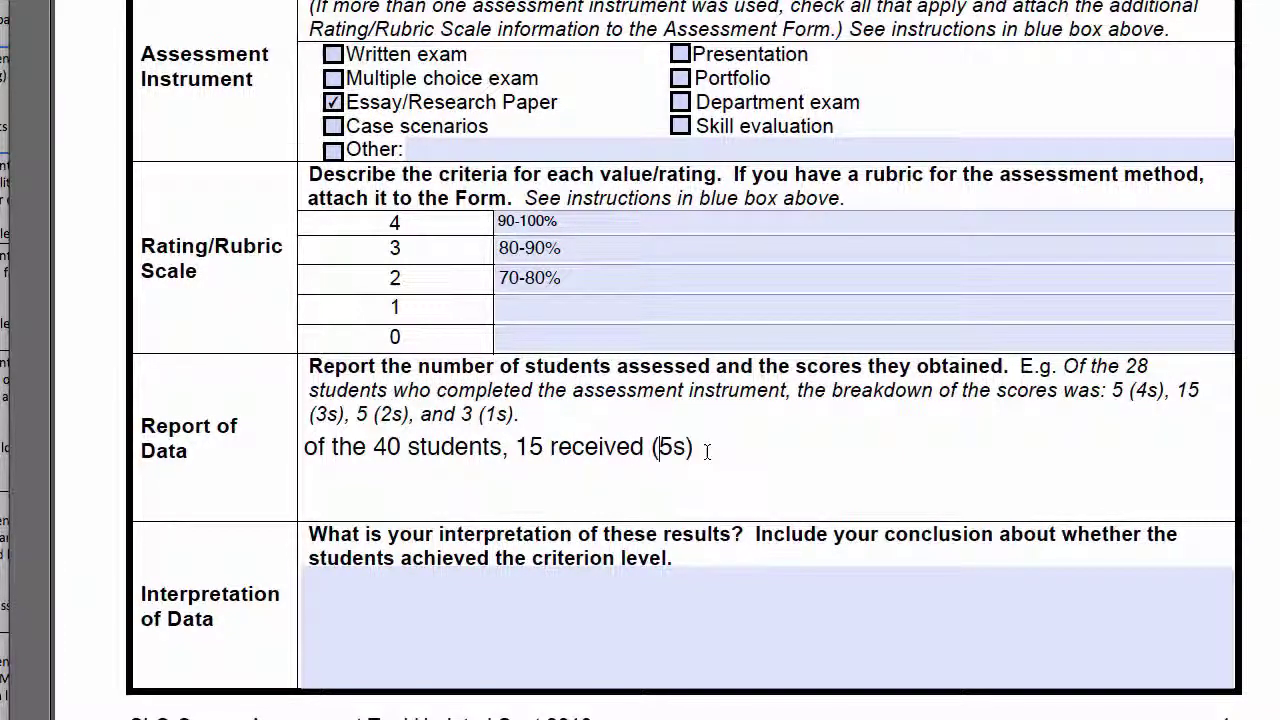
key("BackSpace")
type("4")
left_click(697, 447)
Continue the Report of Data entry with ", 10 received (3s), 5 recieved (2s), and 10 received (1s)".
type(", 10 receive")
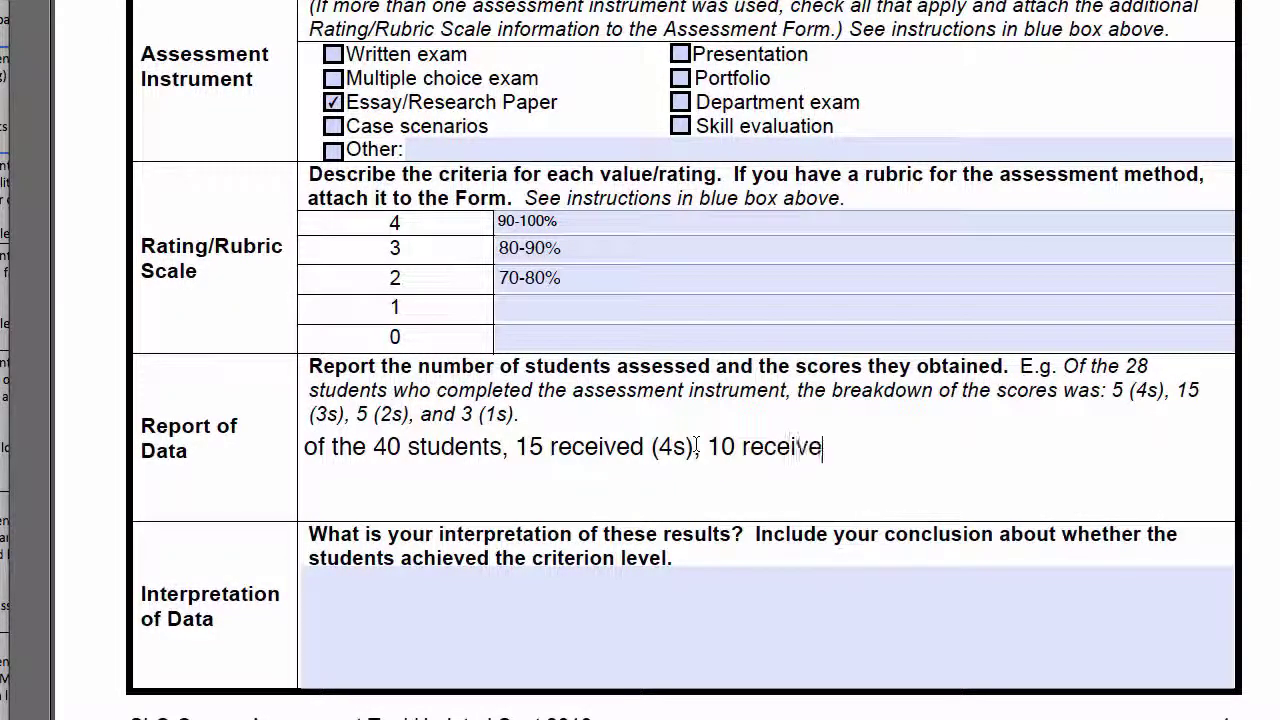
type("d (3s), 5")
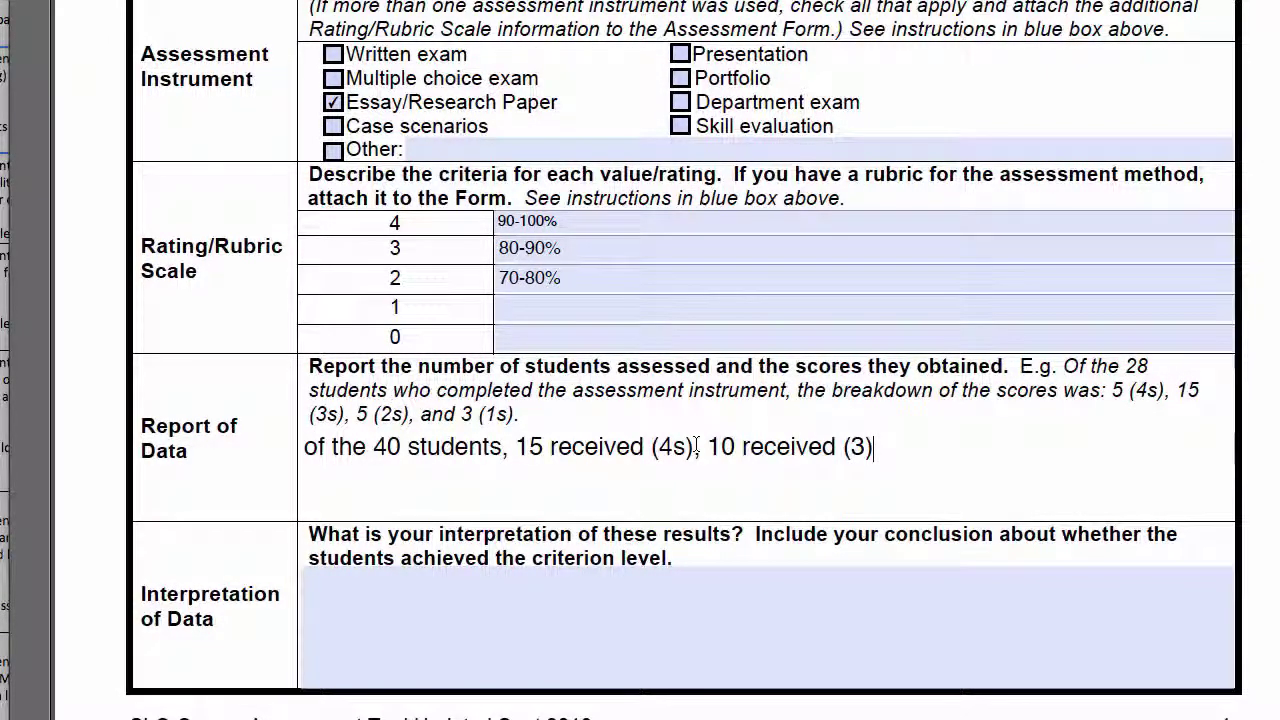
type(" recie")
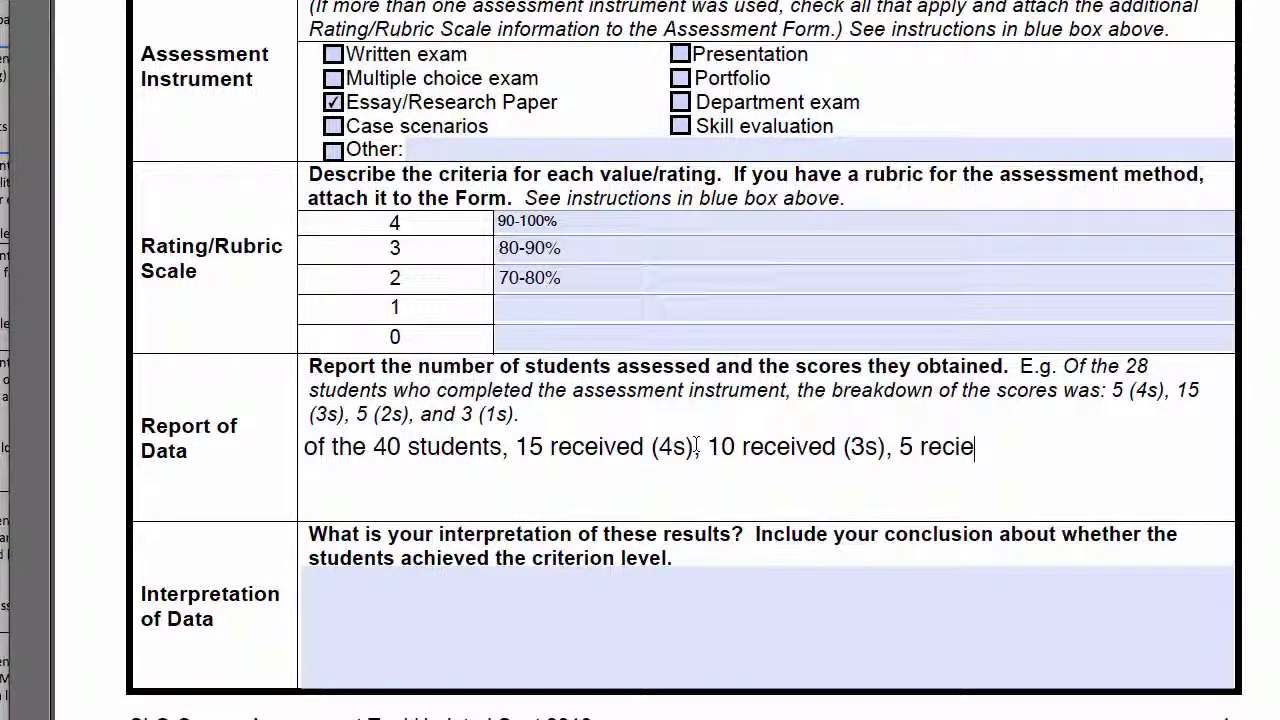
type("ved (")
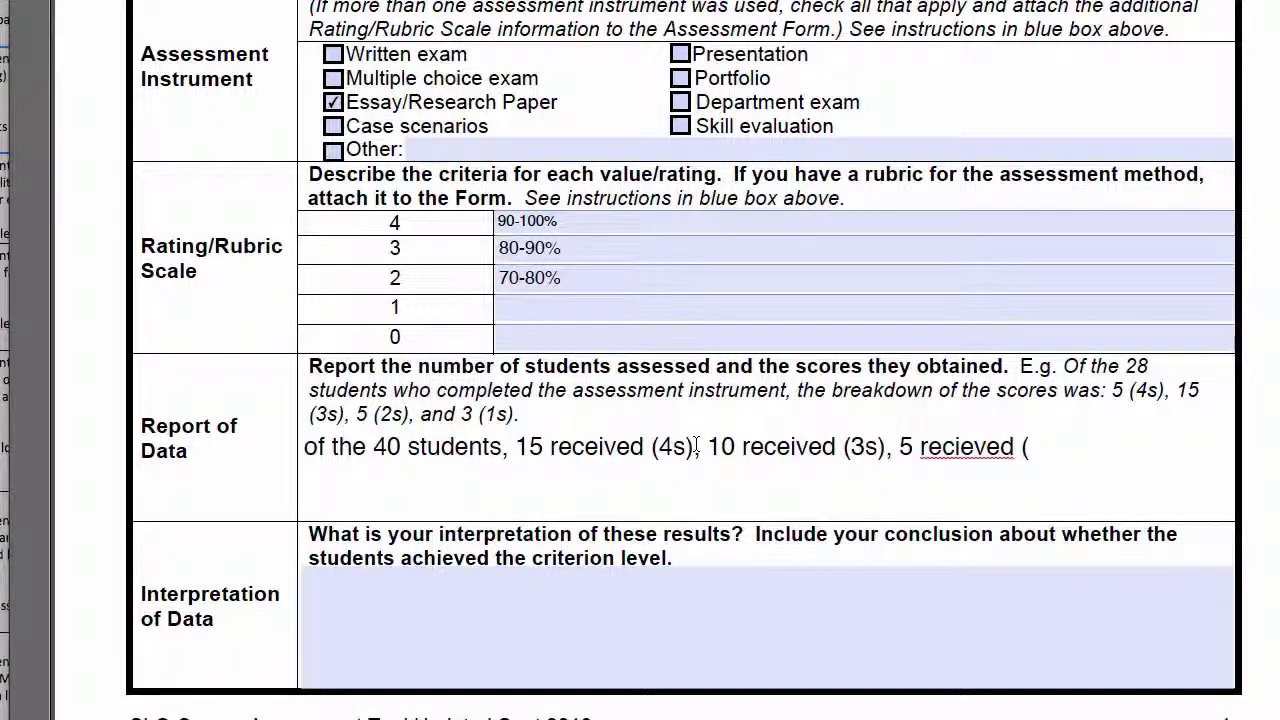
type("2s), amd")
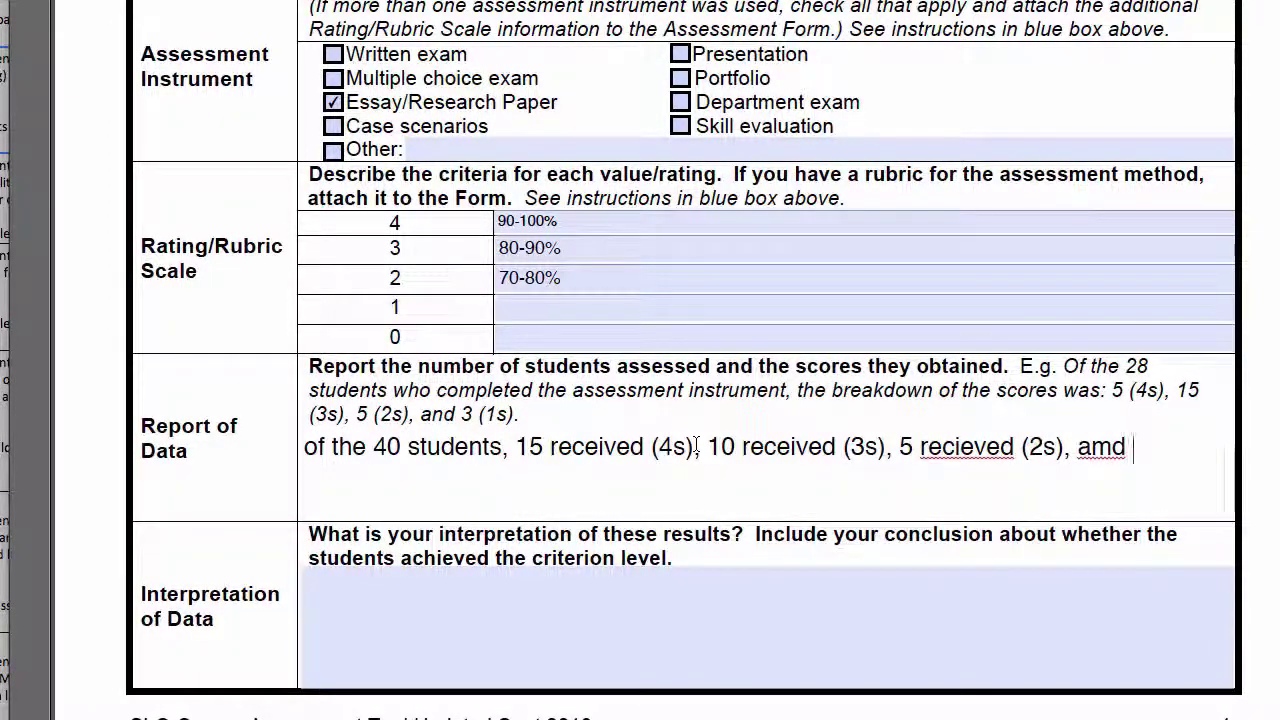
key("BackSpace")
key("BackSpace")
key("BackSpace")
type("nd")
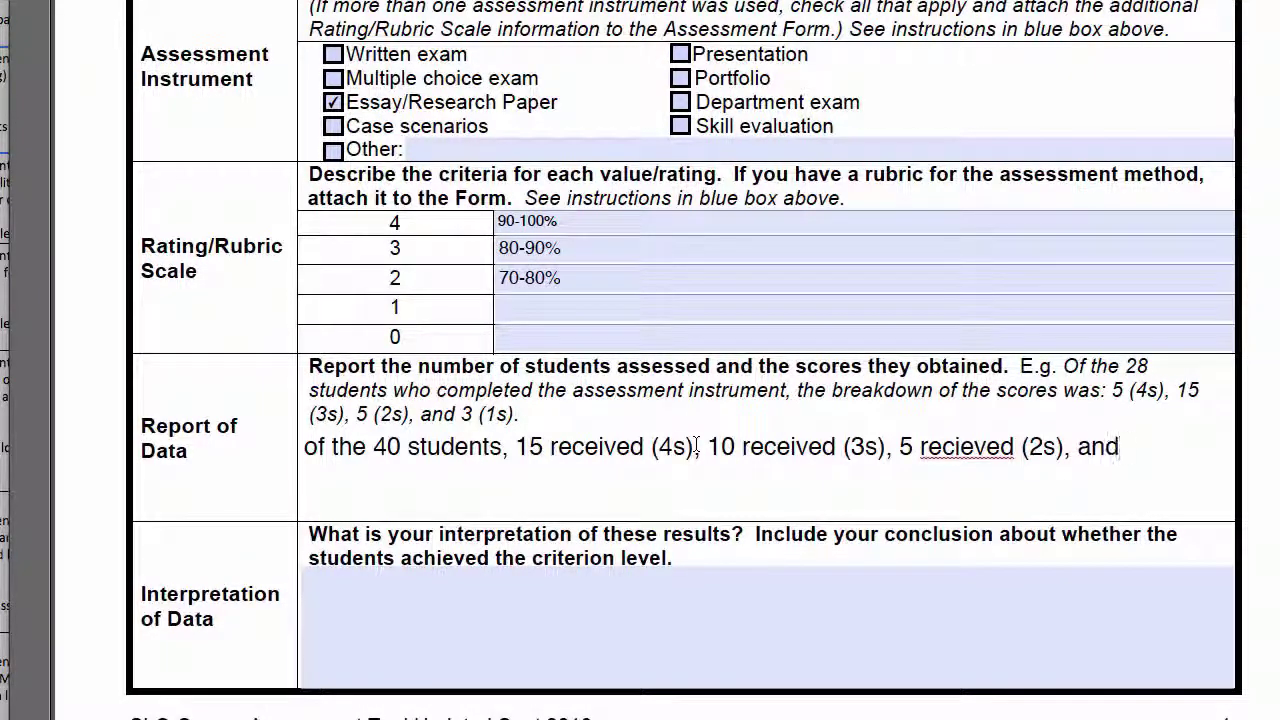
type(" 10 received ")
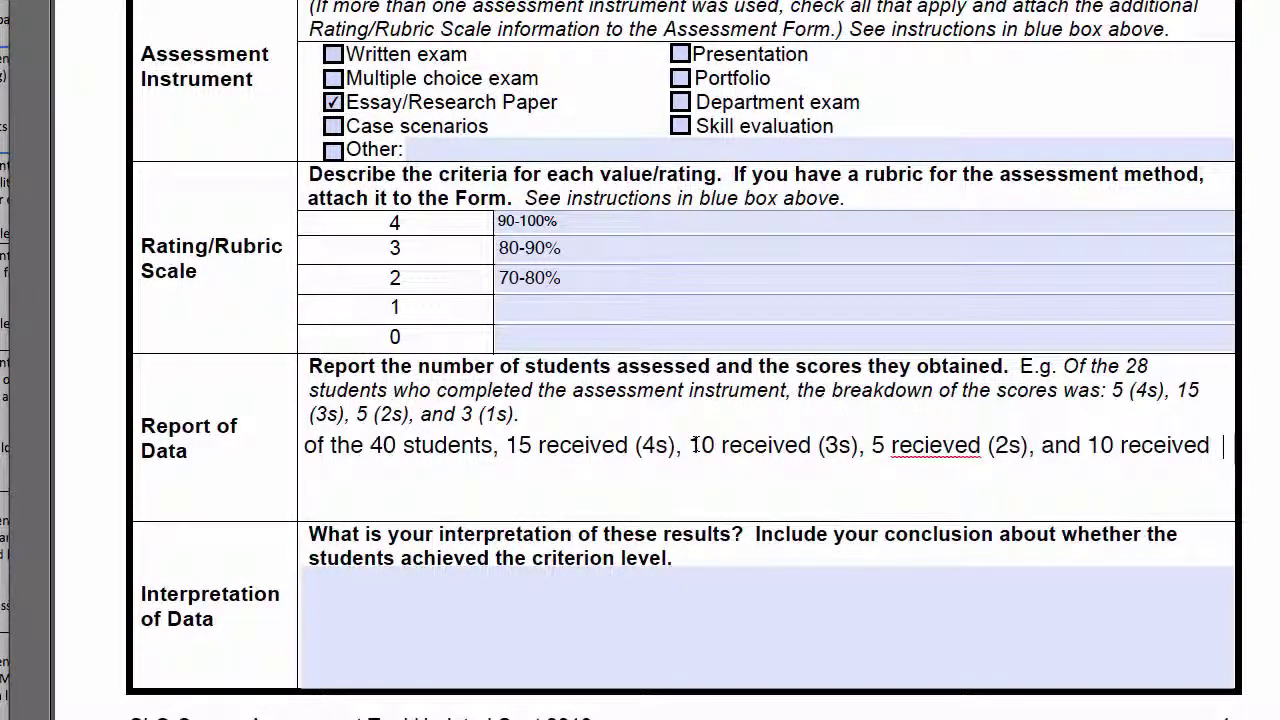
type("(1)")
key("Left")
type("s")
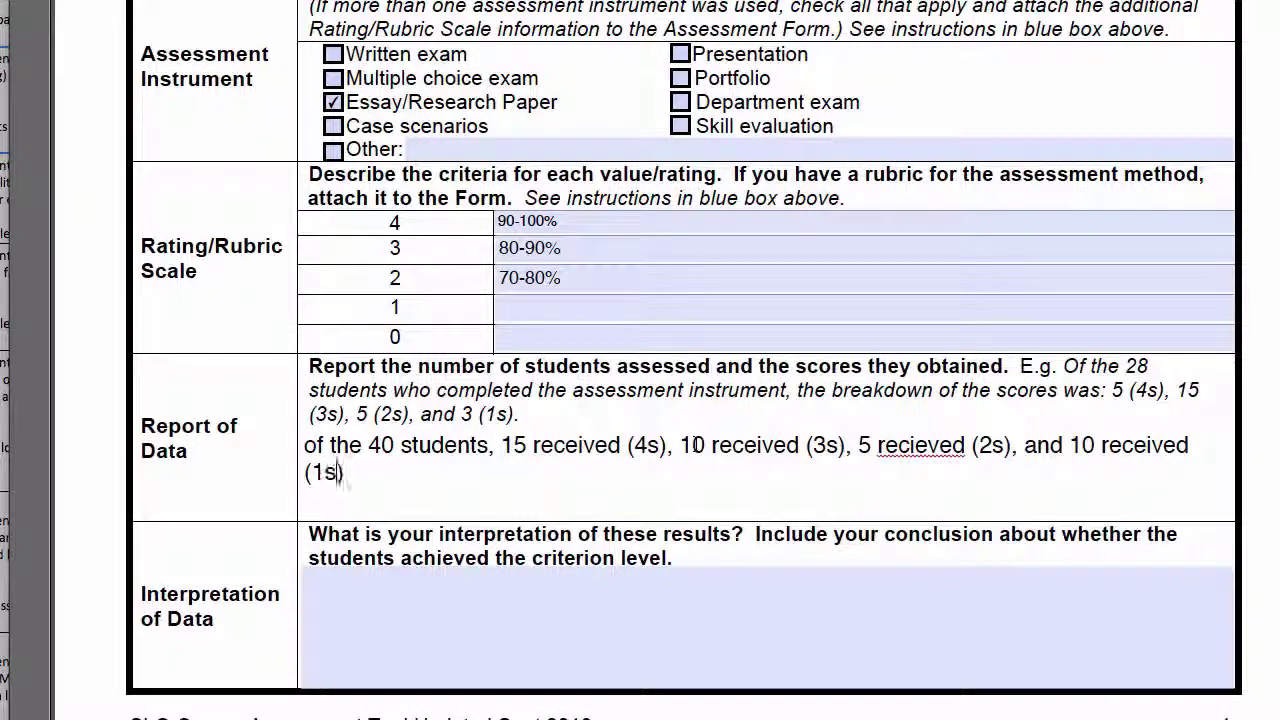
Correct the misspelled "recieved" to "received" before "(2s)" in the Report of Data entry.
left_click(912, 444)
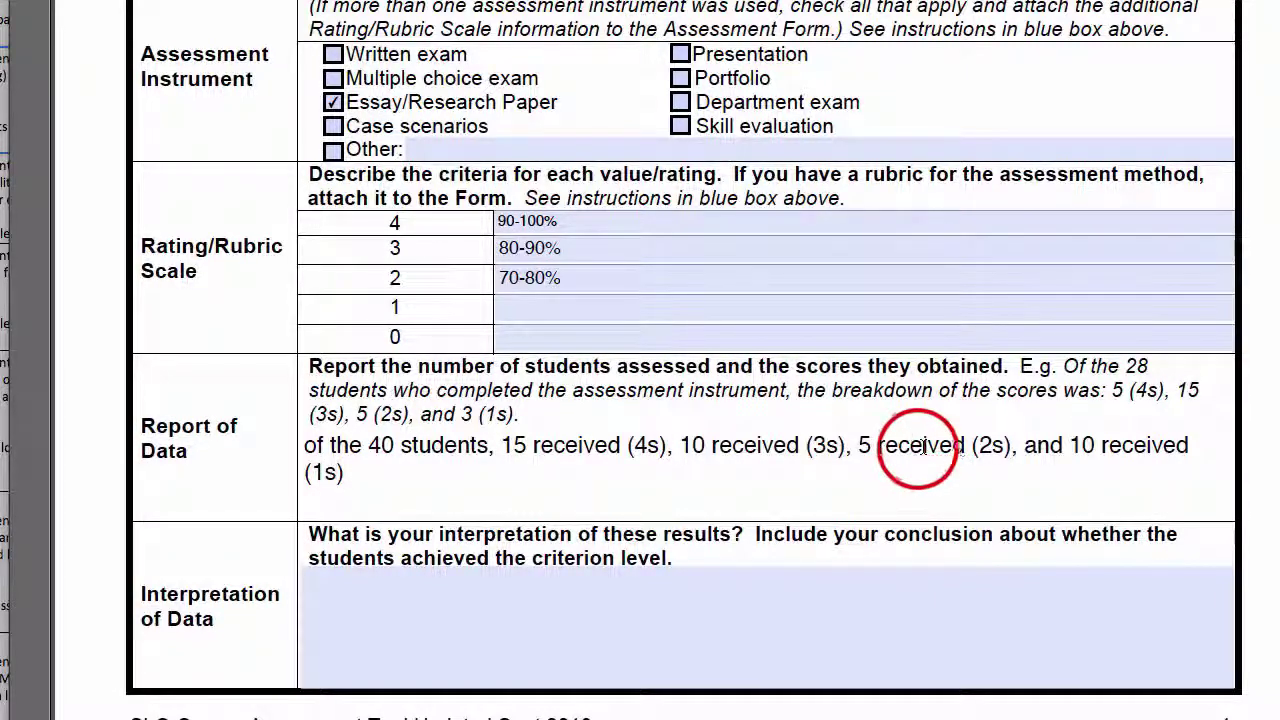
key("BackSpace")
key("Right")
type("i")
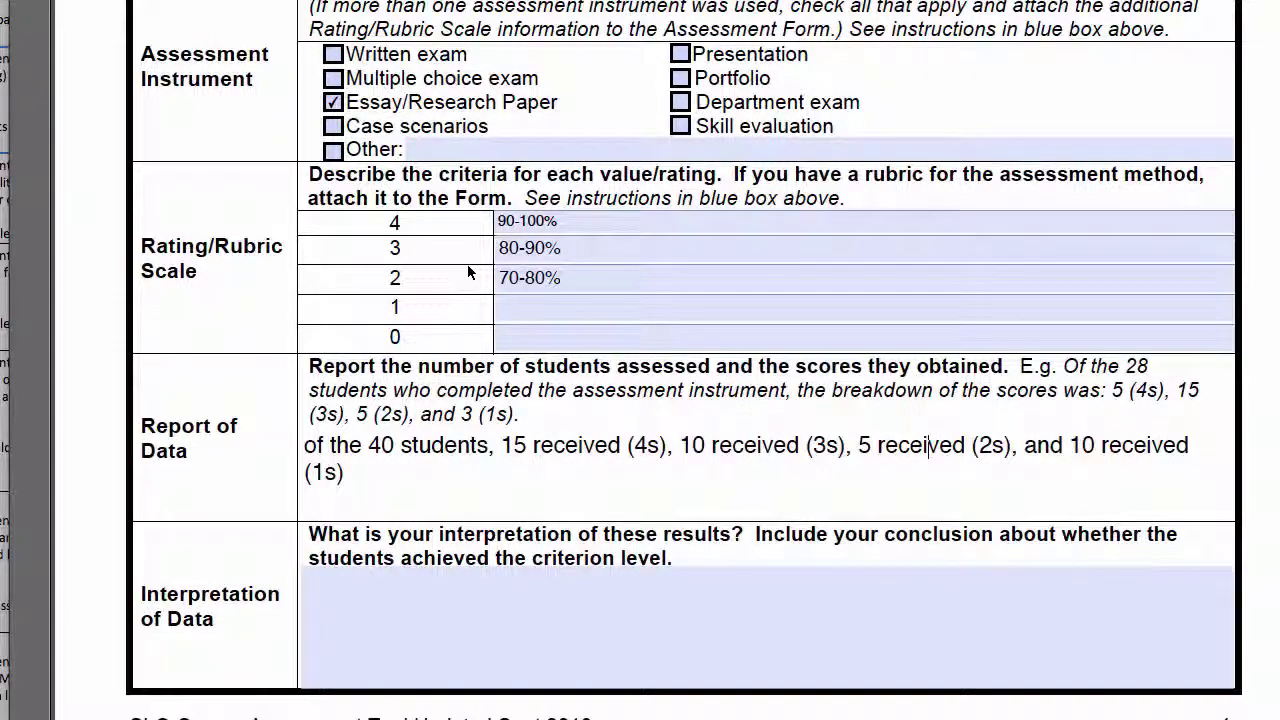
Enter "strentghts, weaknesses that you saw....explain why some students succeede" as the Interpretation of Data.
left_click(580, 312)
left_click(302, 598)
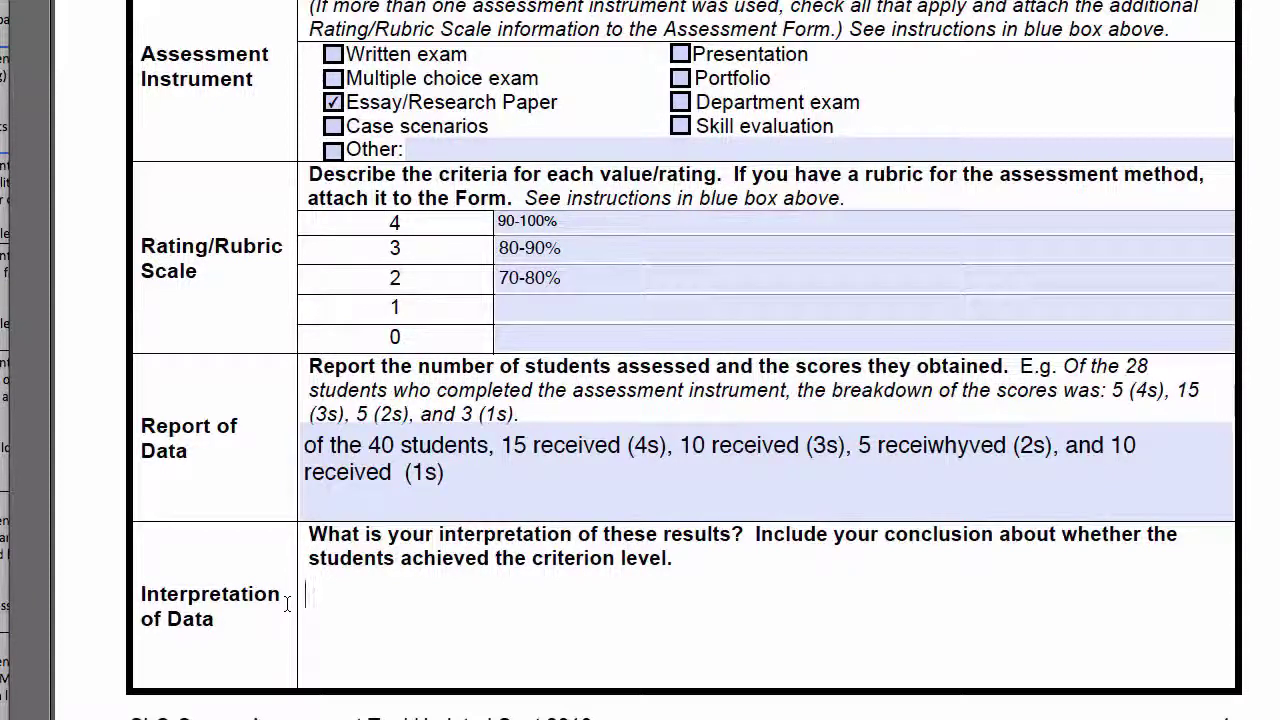
type("strent")
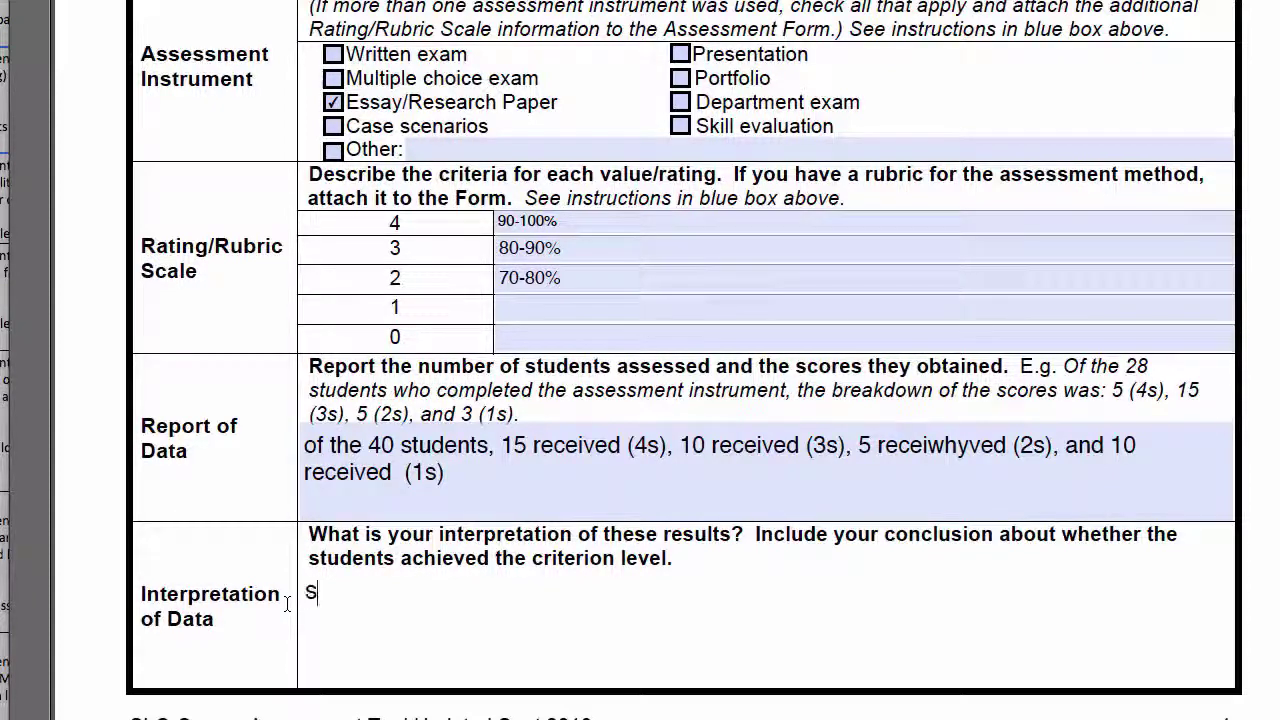
type("ghts, wea")
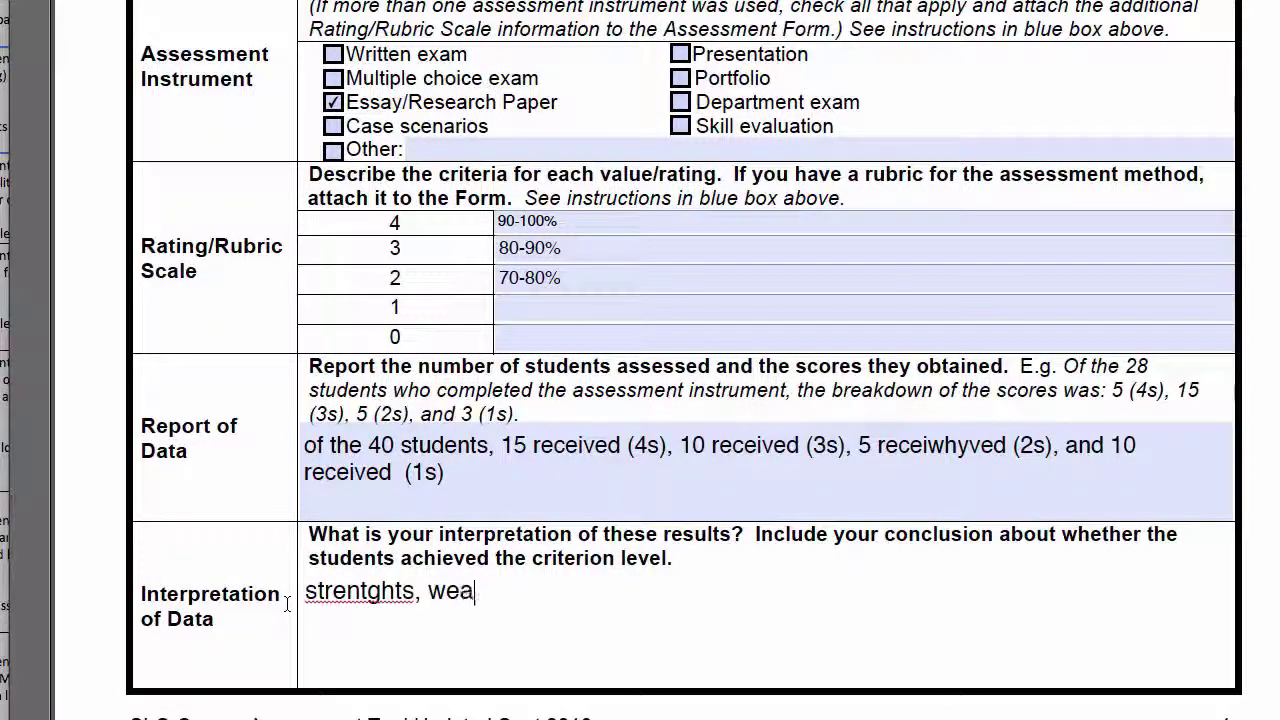
type("knesses t")
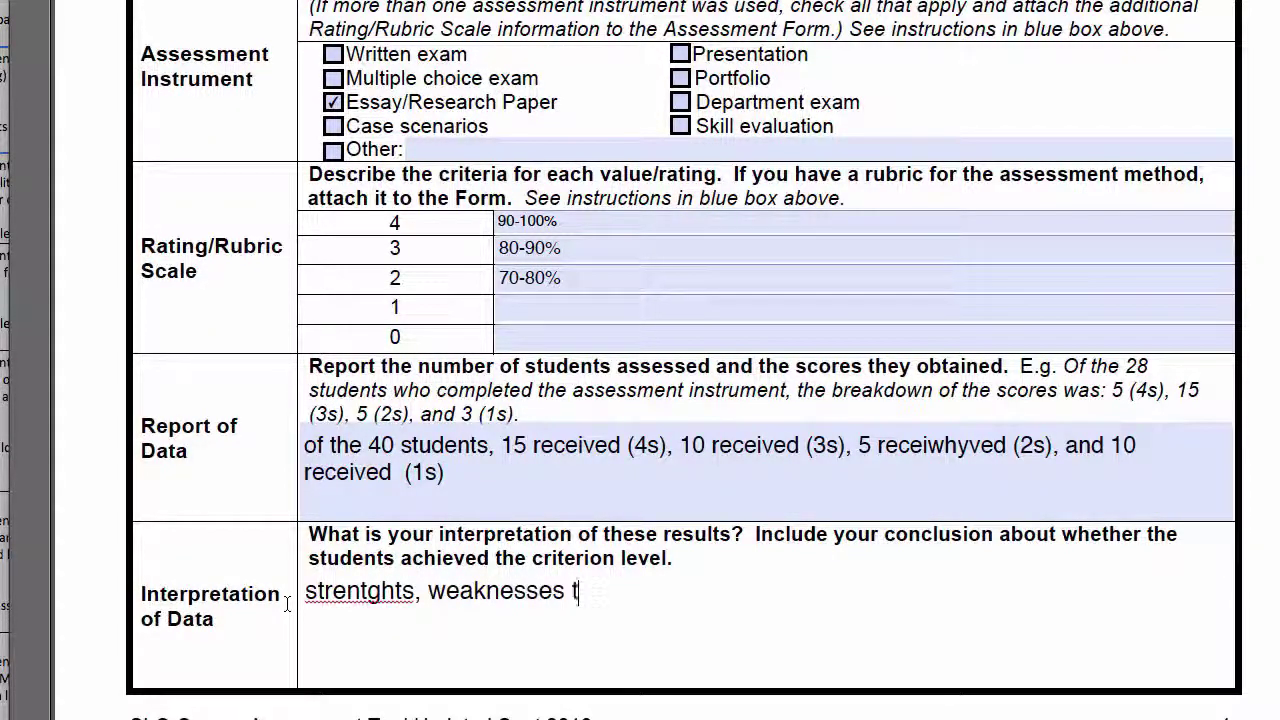
type("hat you s")
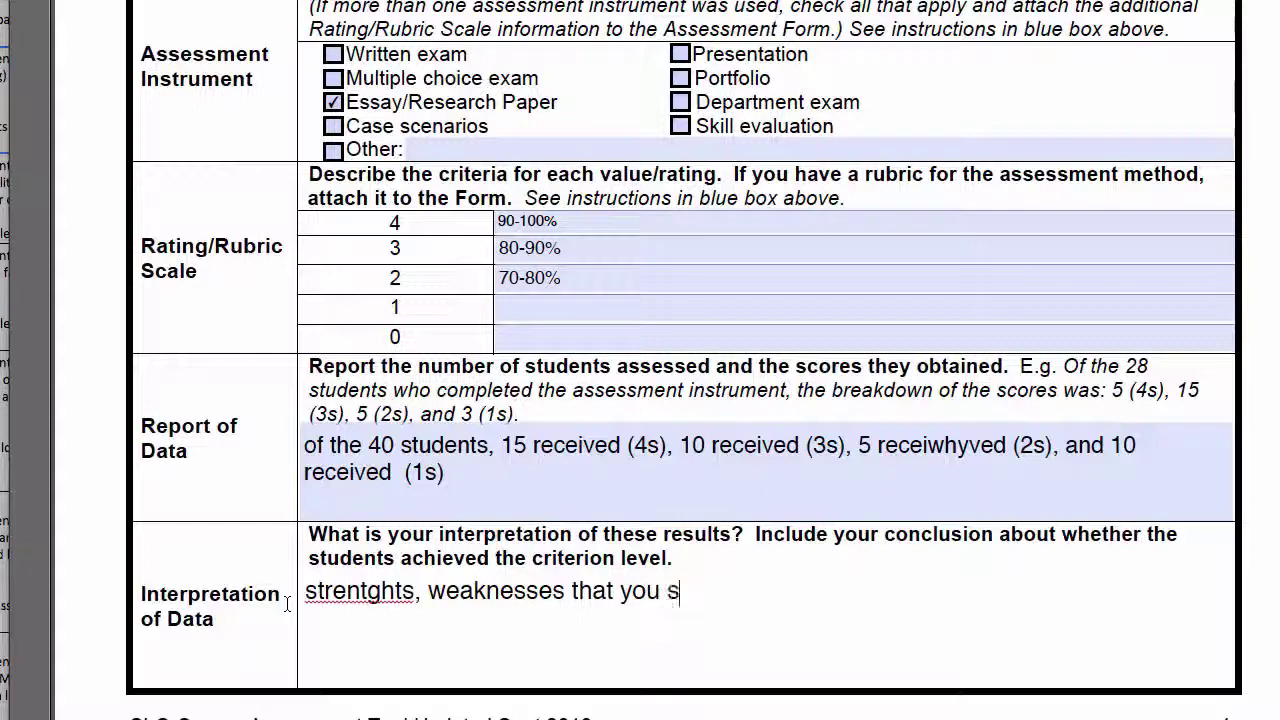
type("aw....explain ")
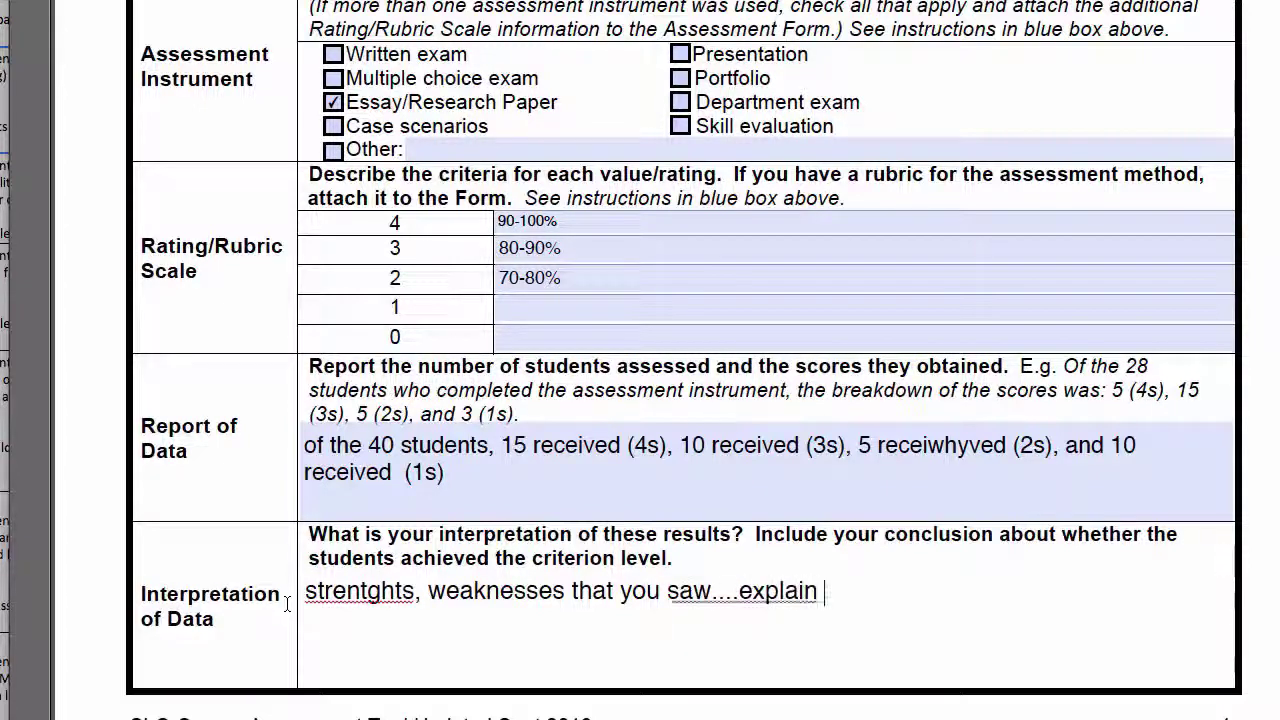
type("why ")
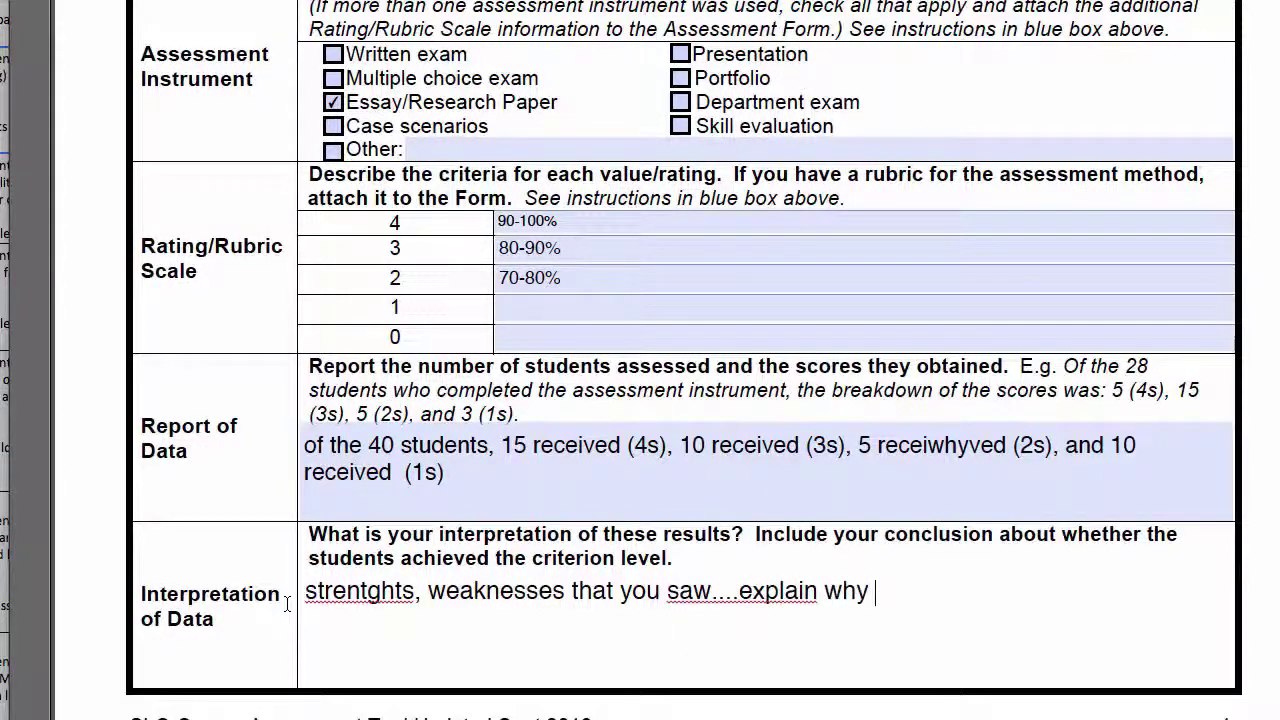
type("some students ")
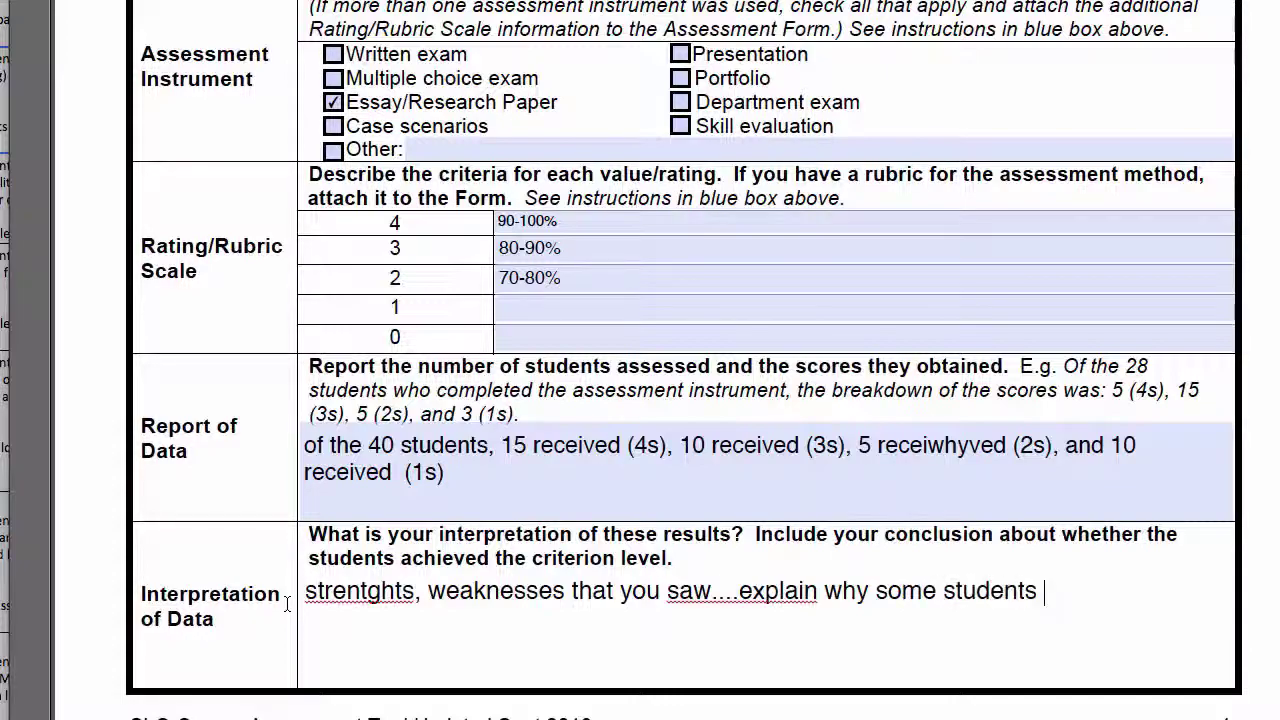
type("succeede")
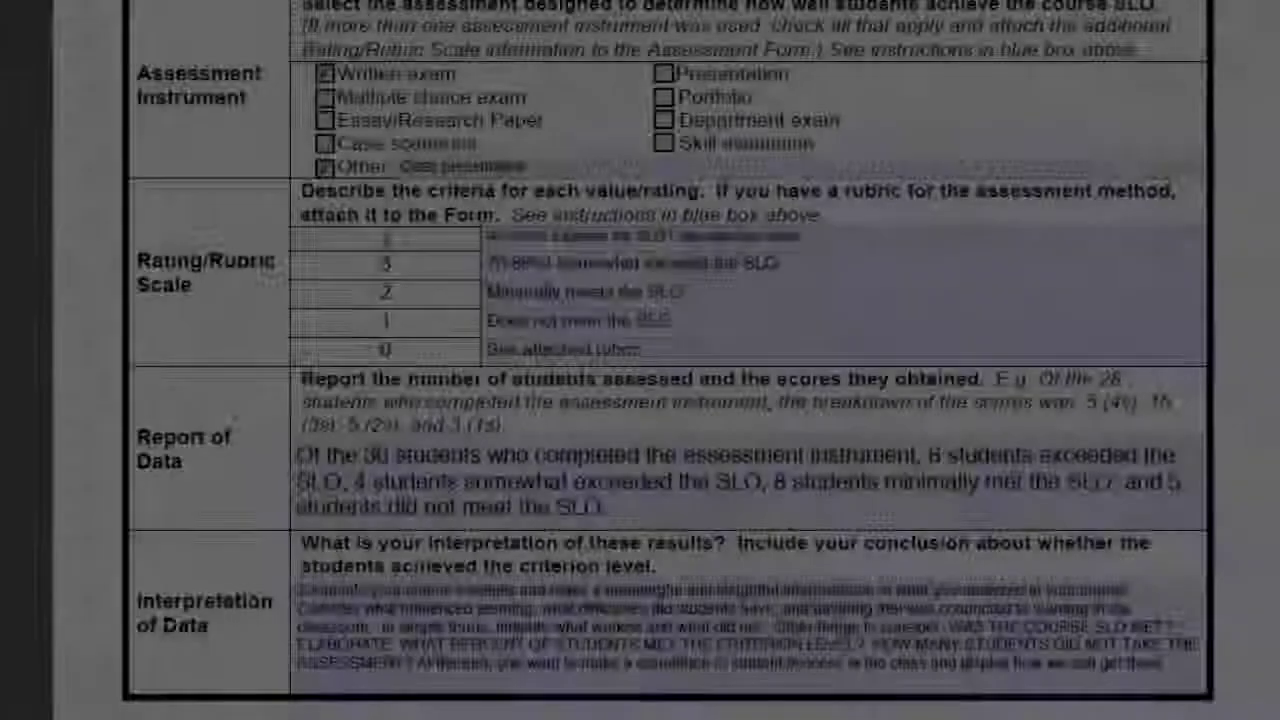